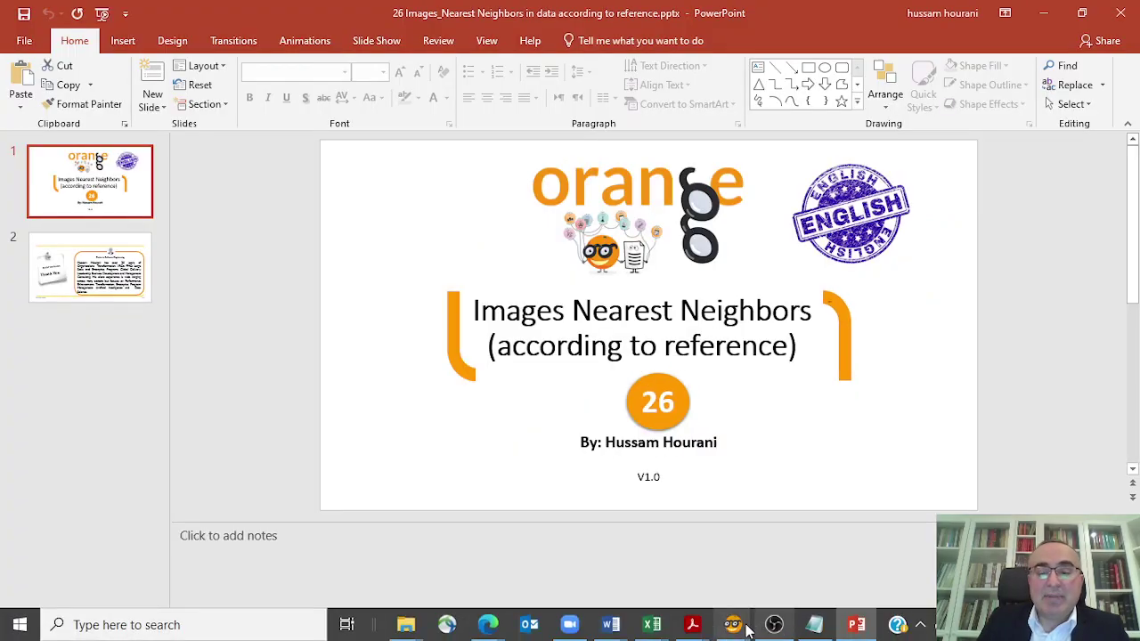
# Add an Import Images widget and load the animals folder of 3000 images in 3 categories
pyautogui.moveTo(741, 628)
pyautogui.click(717, 597)
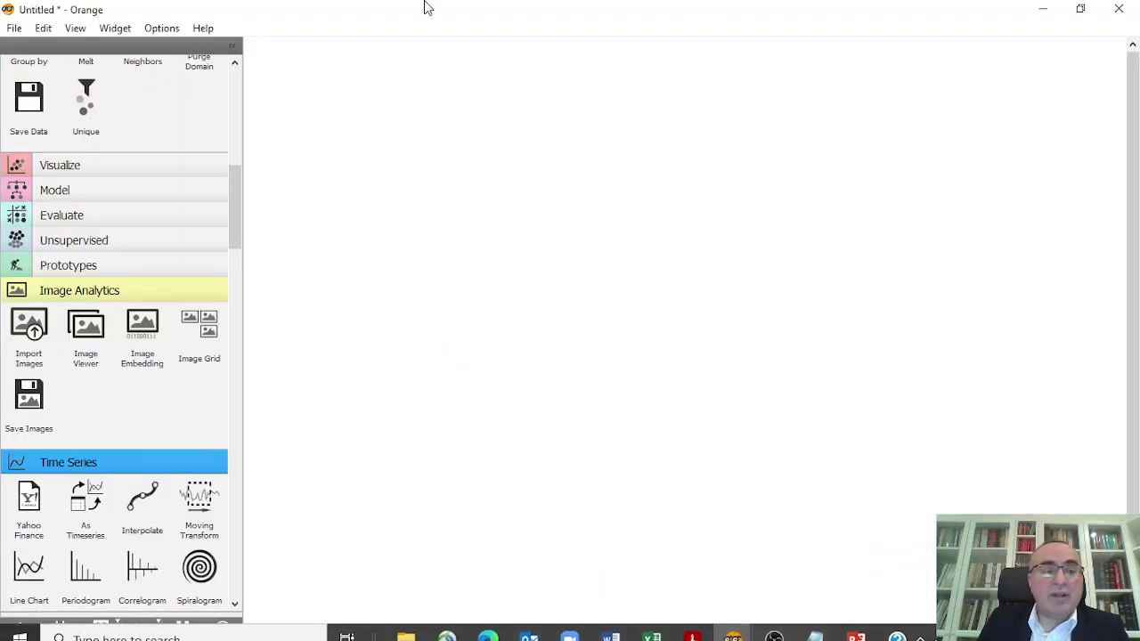
pyautogui.moveTo(29, 327); pyautogui.dragTo(319, 274)
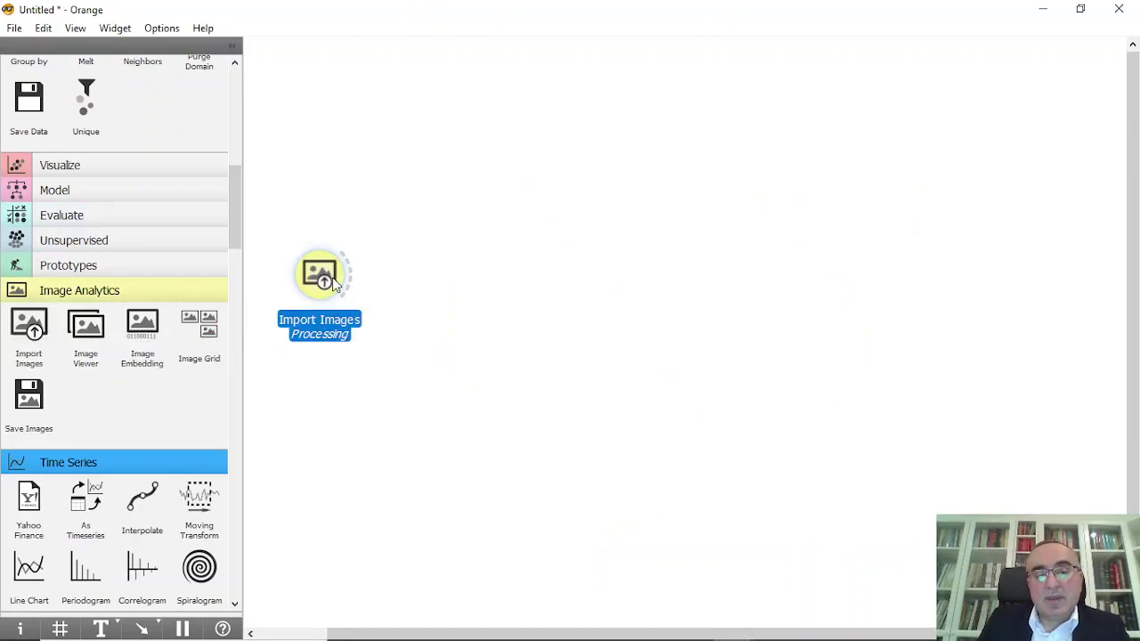
pyautogui.doubleClick(333, 277)
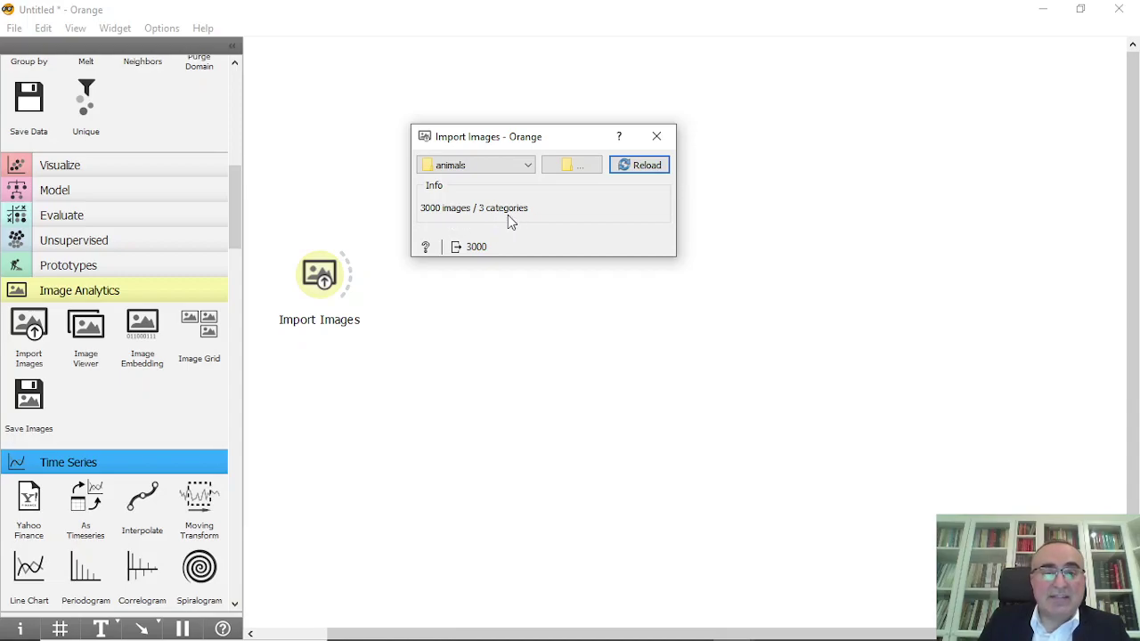
# Connect an Image Viewer to Import Images and browse the animal thumbnails
pyautogui.click(656, 136)
pyautogui.moveTo(345, 256); pyautogui.dragTo(479, 123)
pyautogui.write('ima')
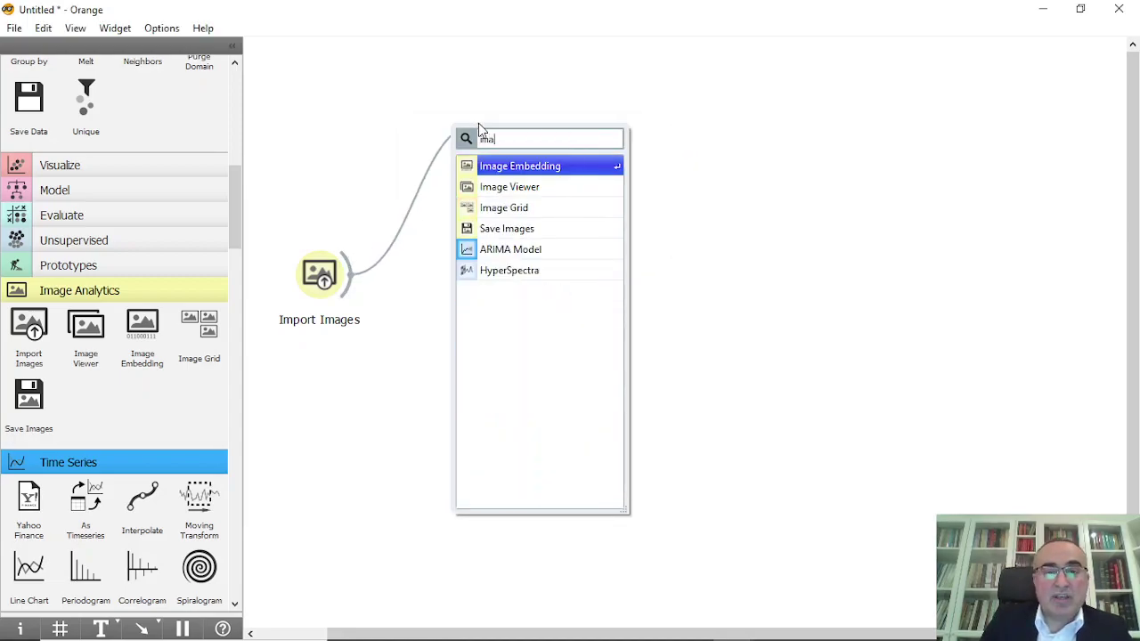
pyautogui.click(518, 185)
pyautogui.doubleClick(509, 122)
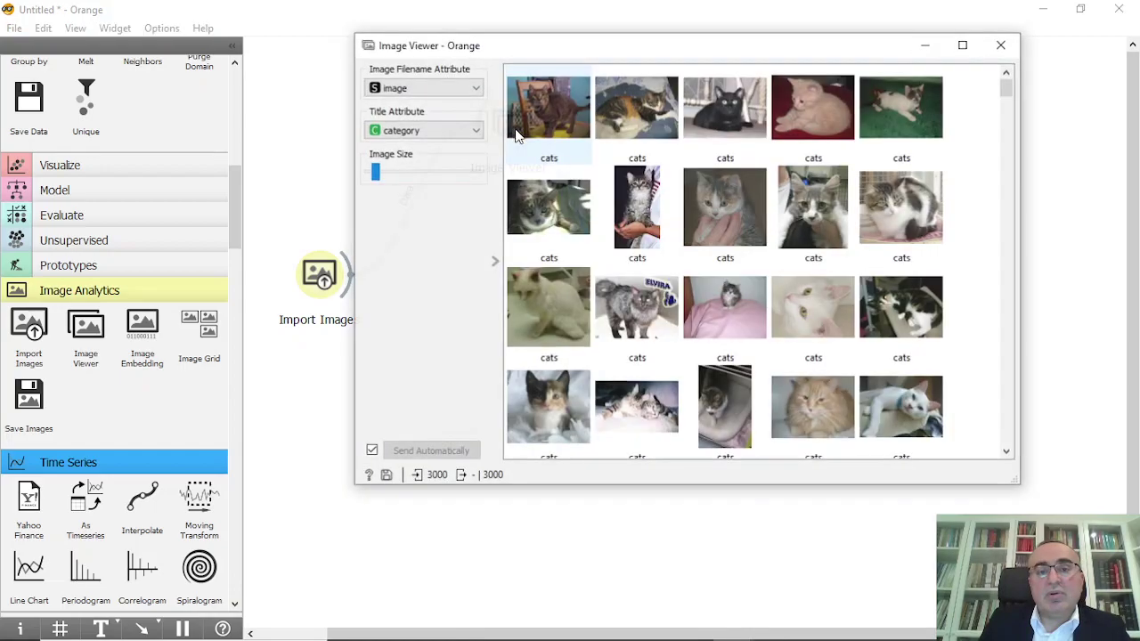
pyautogui.scroll(-5, 1009, 158)
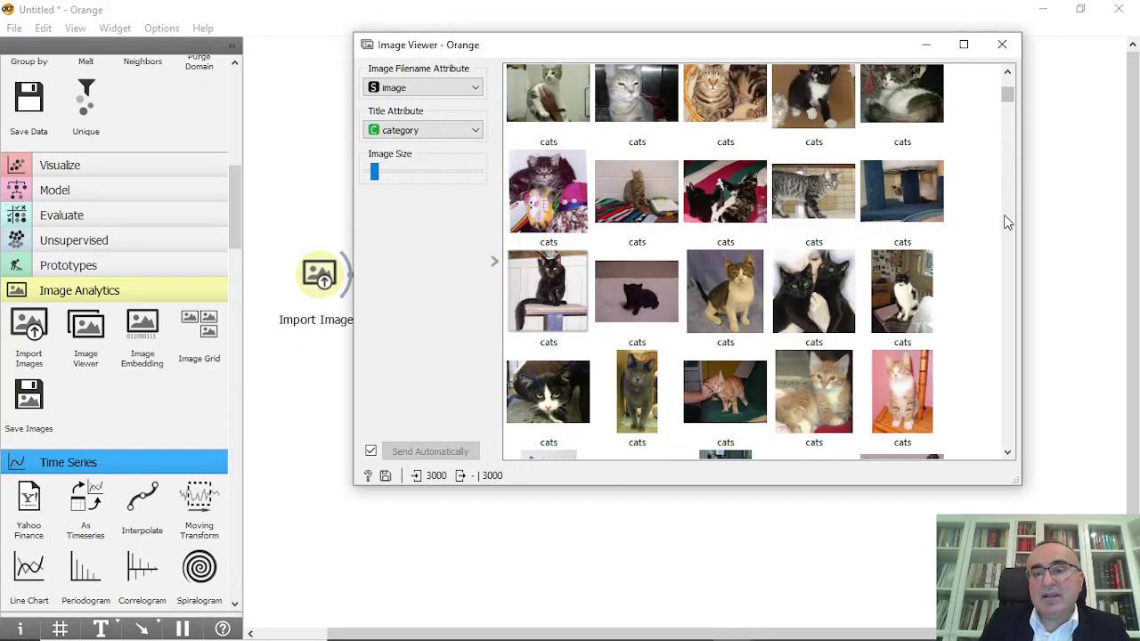
pyautogui.moveTo(1008, 95); pyautogui.dragTo(1037, 66)
pyautogui.click(1004, 46)
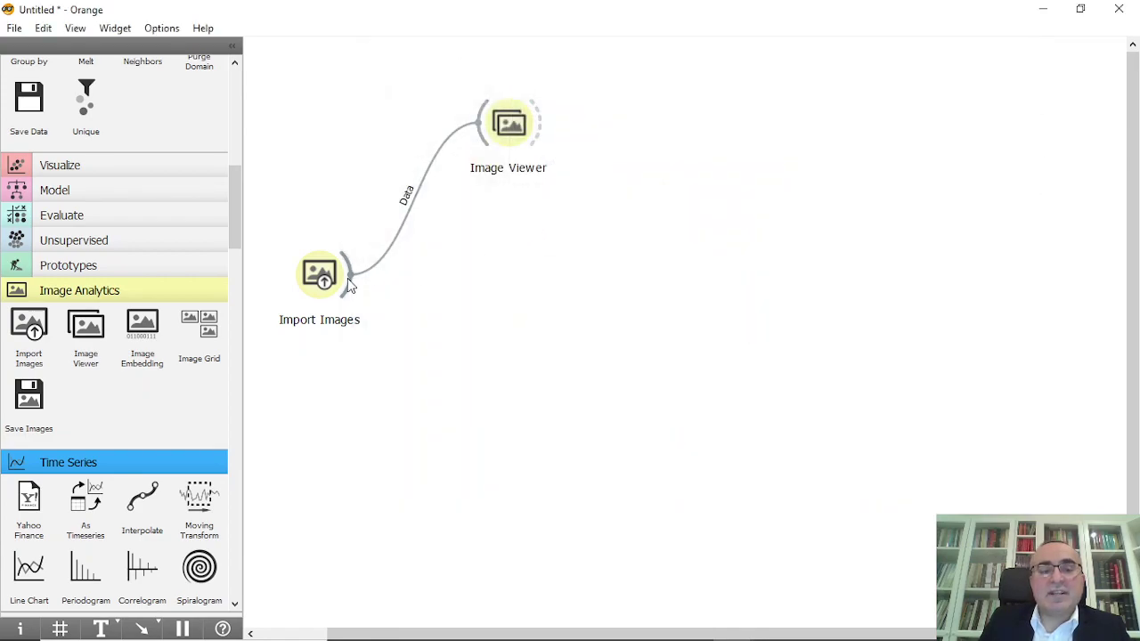
# Link a Data Table to Import Images to list the 3000 image instances
pyautogui.moveTo(350, 294); pyautogui.dragTo(505, 427)
pyautogui.write('data')
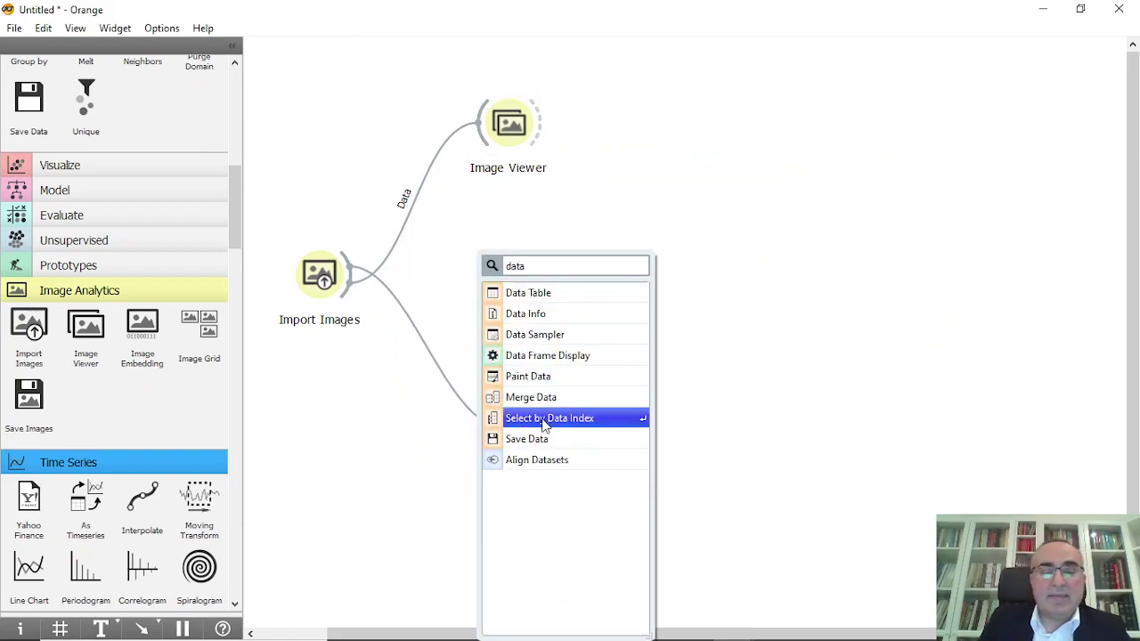
pyautogui.click(535, 294)
pyautogui.doubleClick(539, 420)
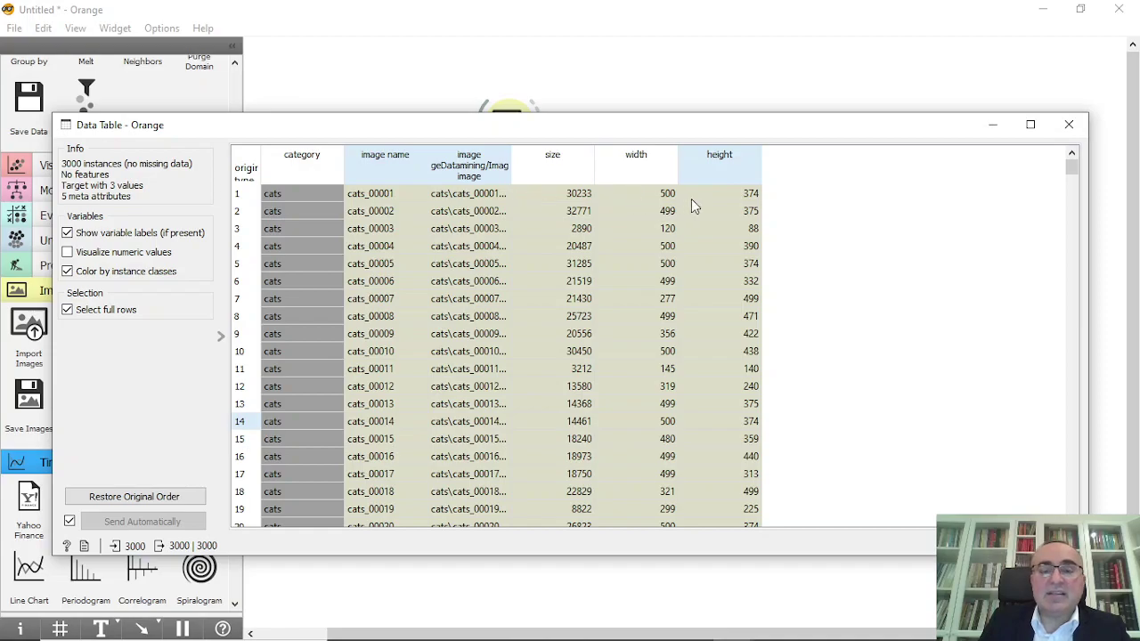
# Link a new Image Embedding widget from Import Images and tidy the node layout
pyautogui.click(1069, 125)
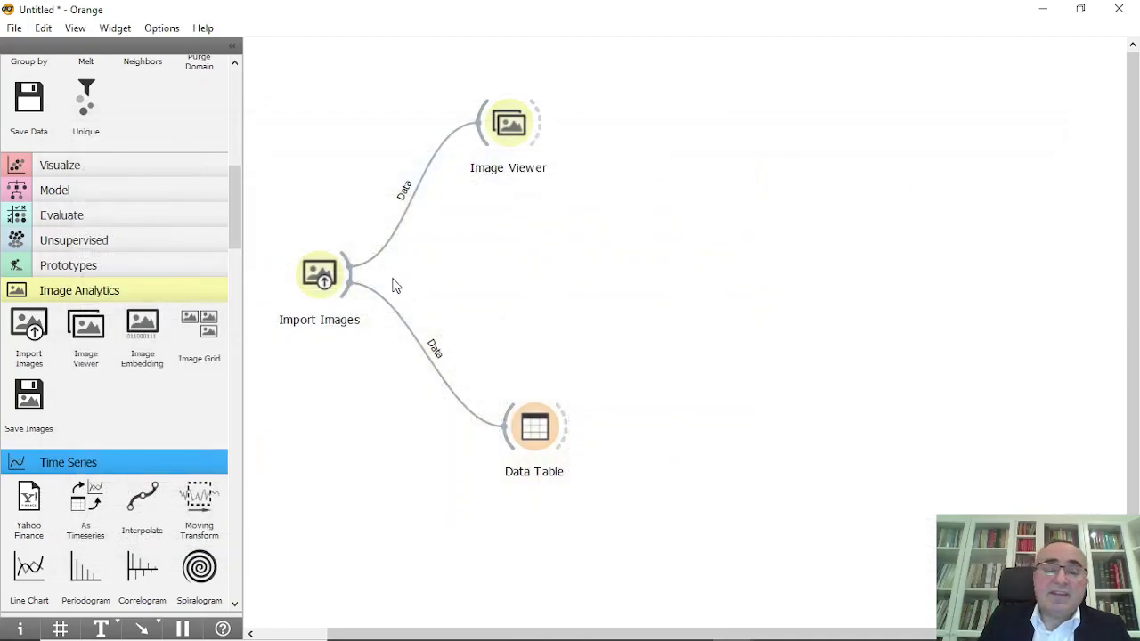
pyautogui.moveTo(513, 162); pyautogui.dragTo(513, 149)
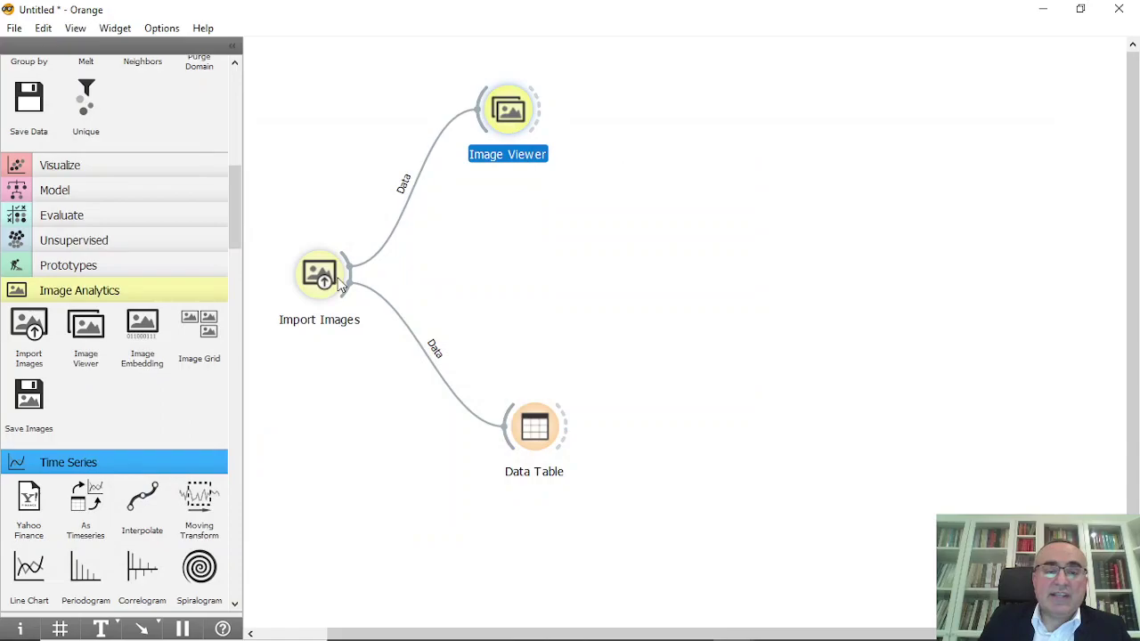
pyautogui.moveTo(351, 272); pyautogui.dragTo(479, 267)
pyautogui.write('im')
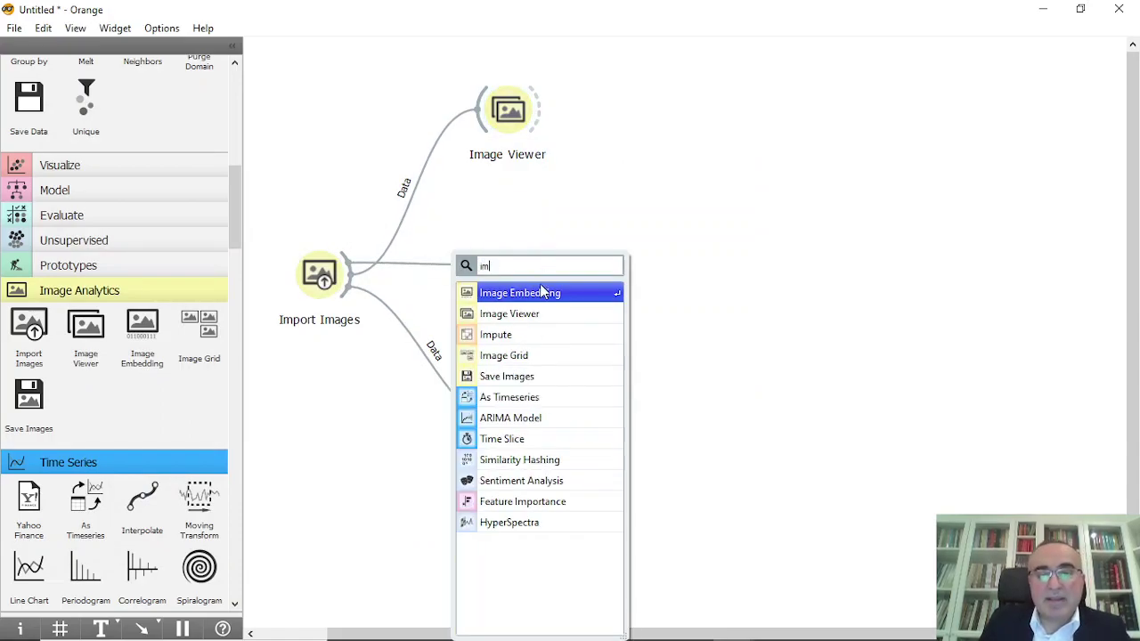
pyautogui.click(545, 294)
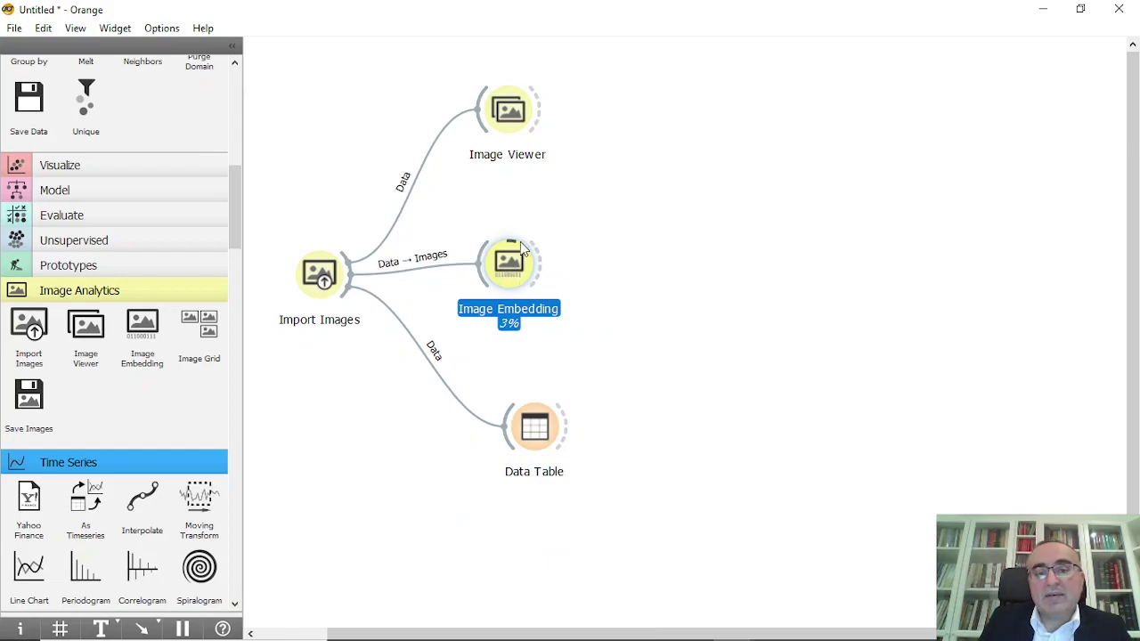
pyautogui.moveTo(514, 270); pyautogui.dragTo(523, 276)
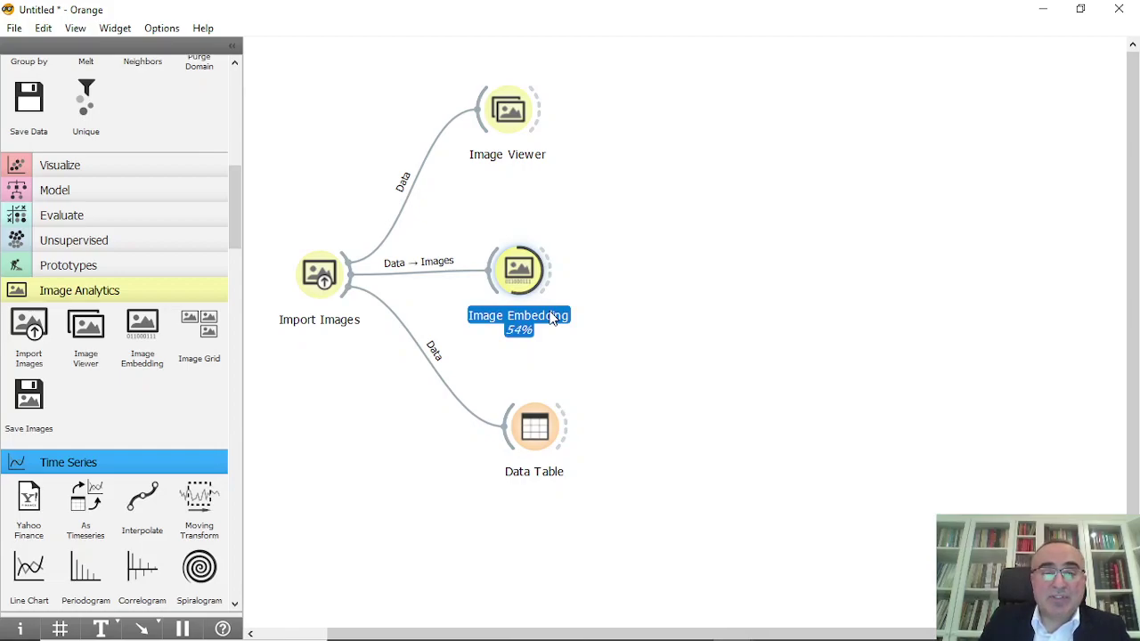
# Keep SqueezeNet (local) as the Image Embedding embedder
pyautogui.doubleClick(529, 297)
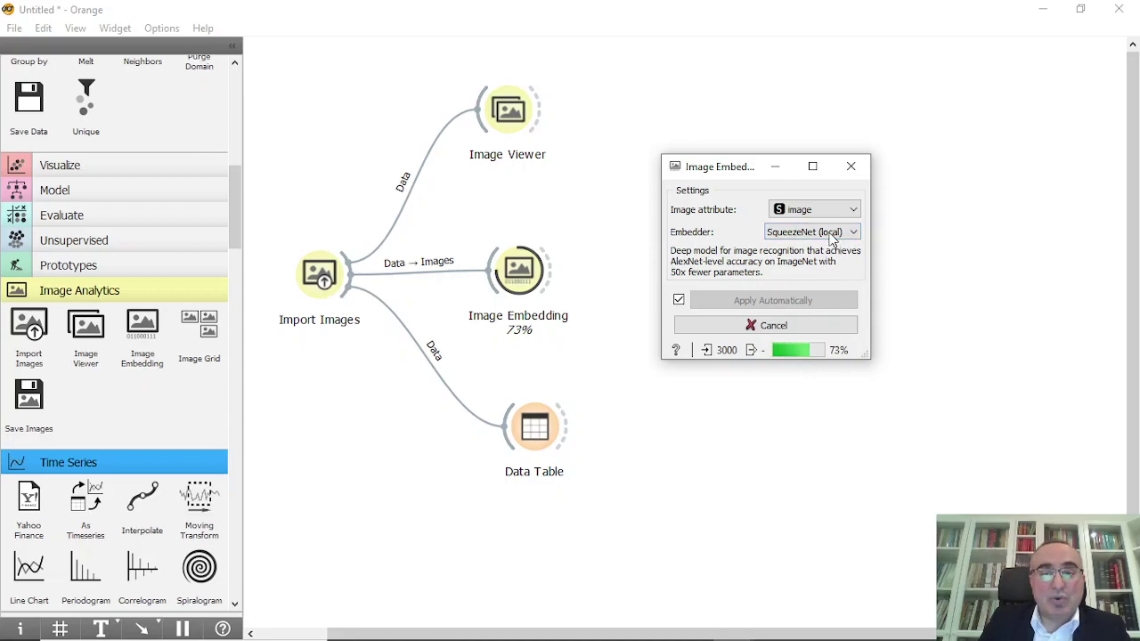
pyautogui.click(830, 234)
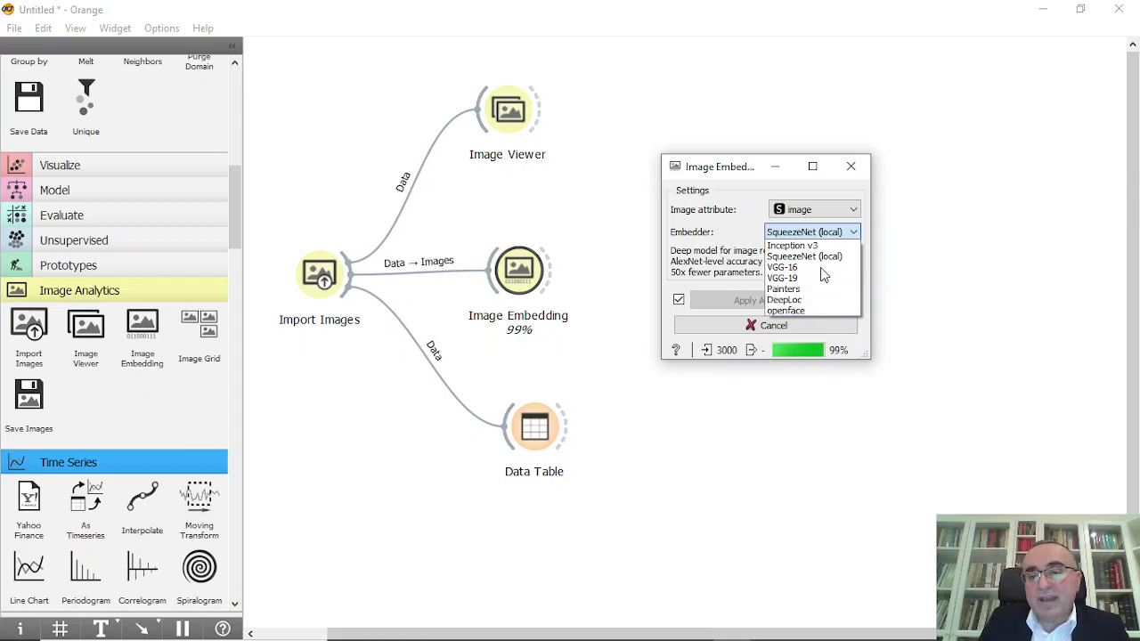
pyautogui.click(851, 166)
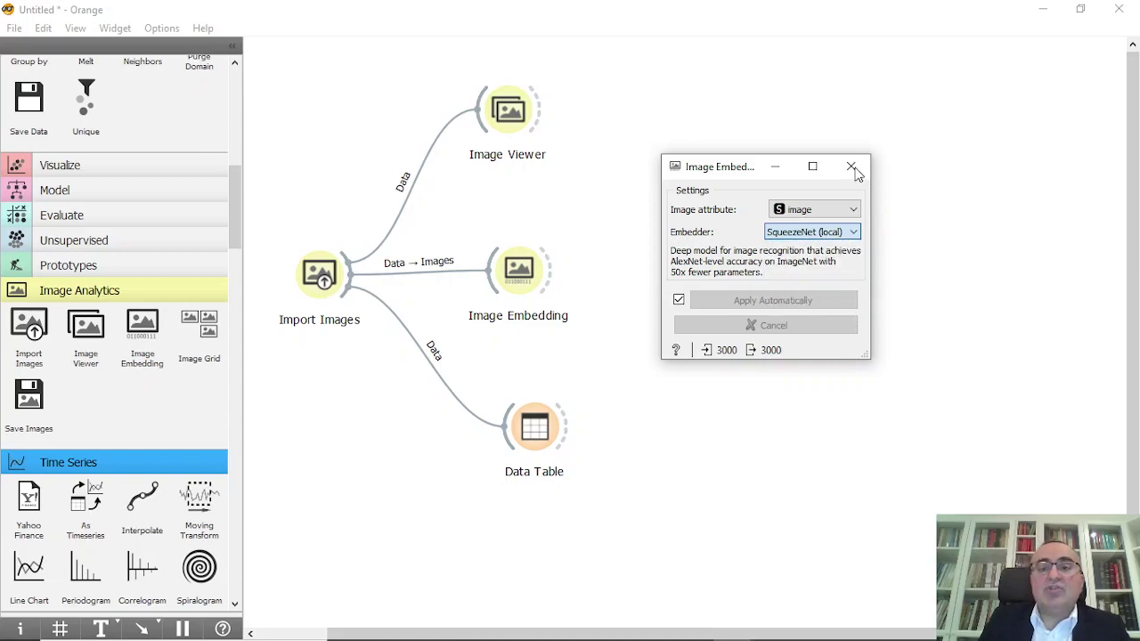
pyautogui.click(851, 166)
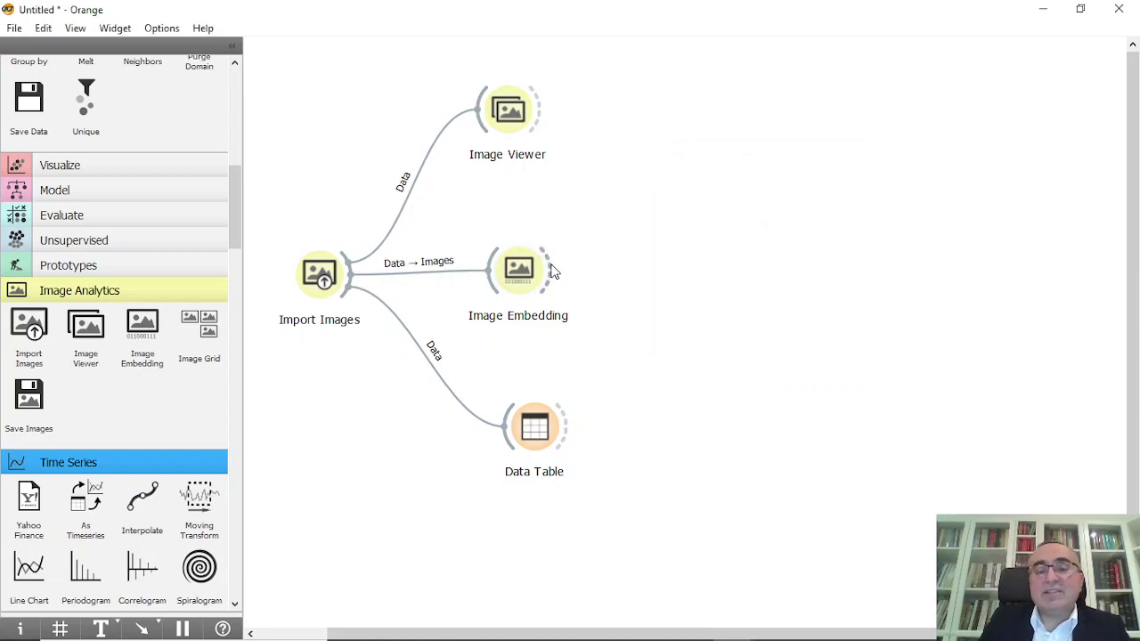
# Add a Neighbors widget taking Image Embedding's Embeddings as its Data input
pyautogui.moveTo(550, 265); pyautogui.dragTo(788, 269)
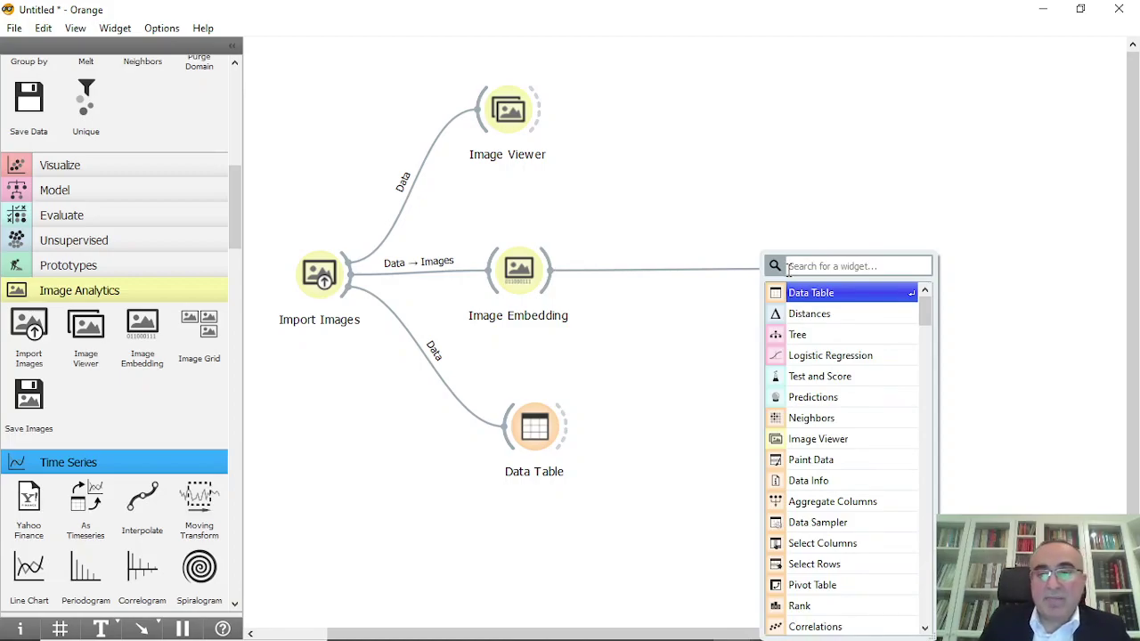
pyautogui.write('ne')
pyautogui.click(837, 296)
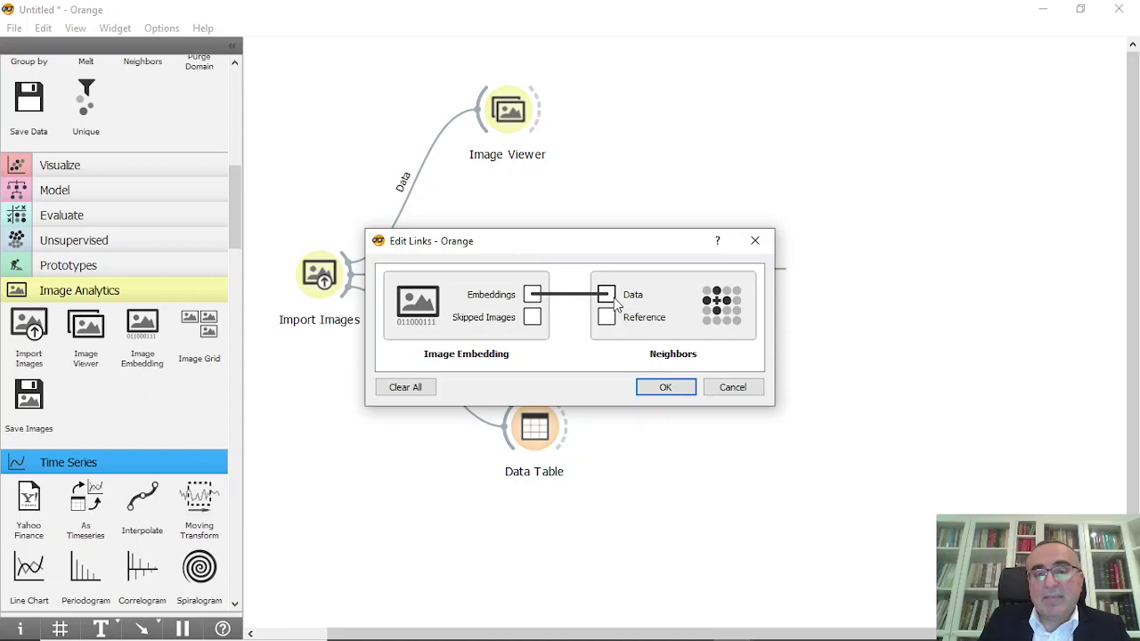
pyautogui.click(668, 389)
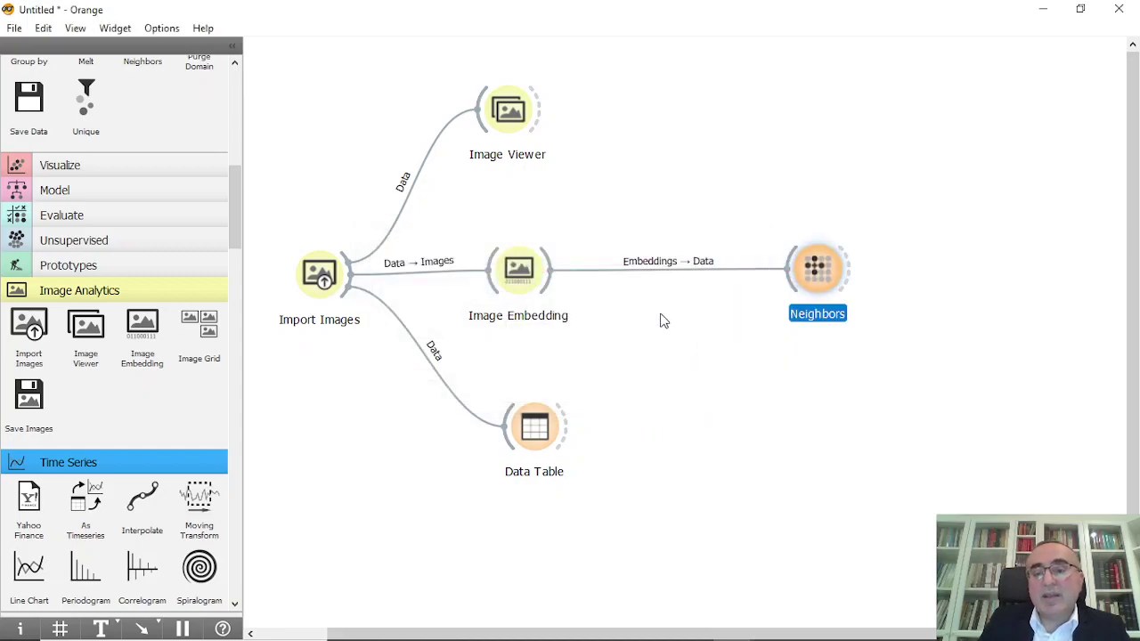
# Add a second Image Viewer (1) fed by the embeddings
pyautogui.moveTo(547, 284); pyautogui.dragTo(672, 381)
pyautogui.write('ima')
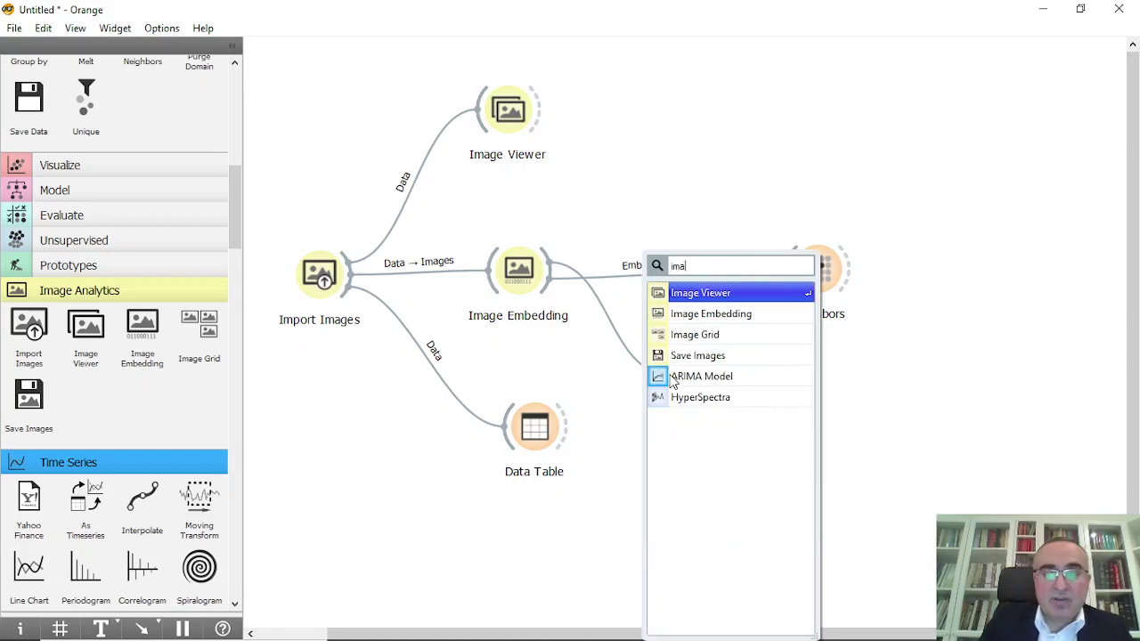
pyautogui.click(721, 294)
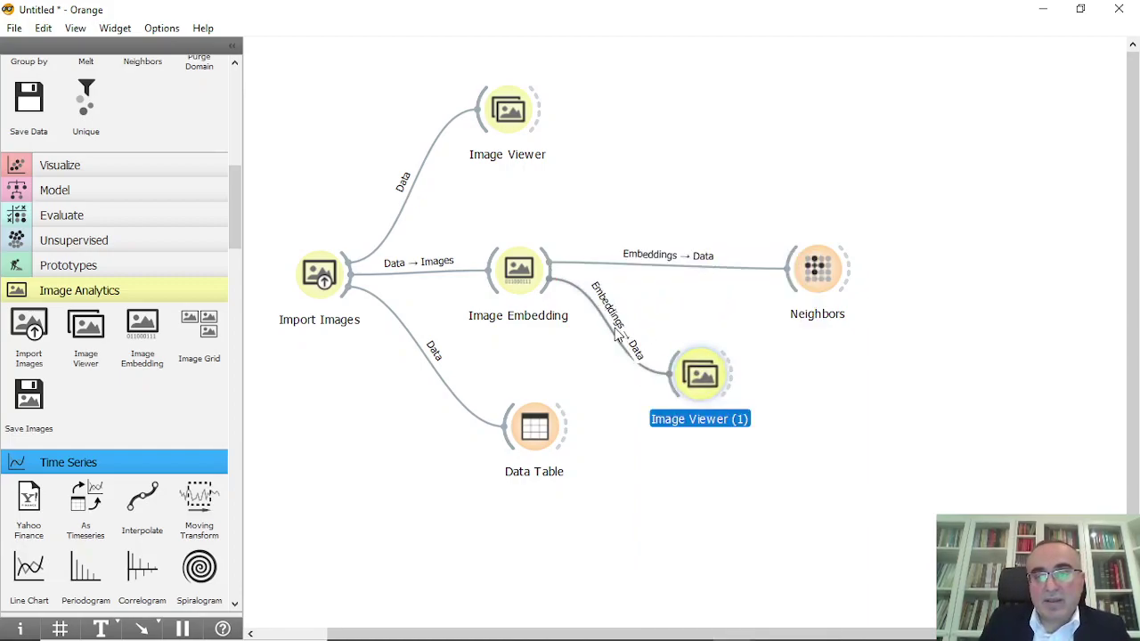
pyautogui.moveTo(815, 267); pyautogui.dragTo(805, 258)
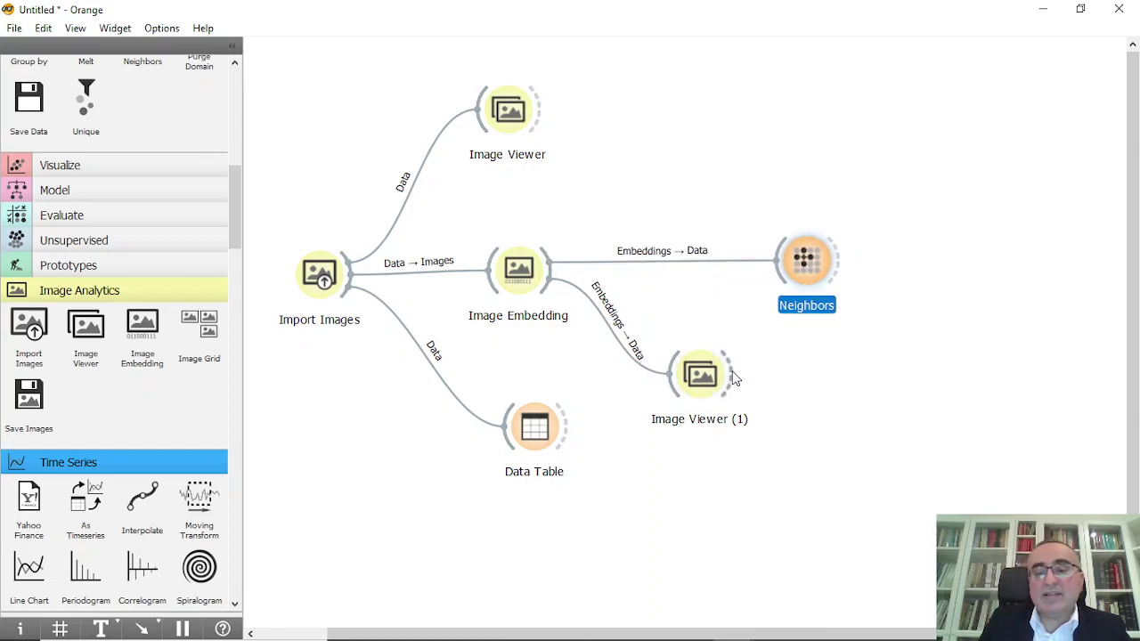
# Link Image Viewer (1)'s Selected Images to Neighbors' Reference input
pyautogui.moveTo(735, 379); pyautogui.dragTo(783, 287)
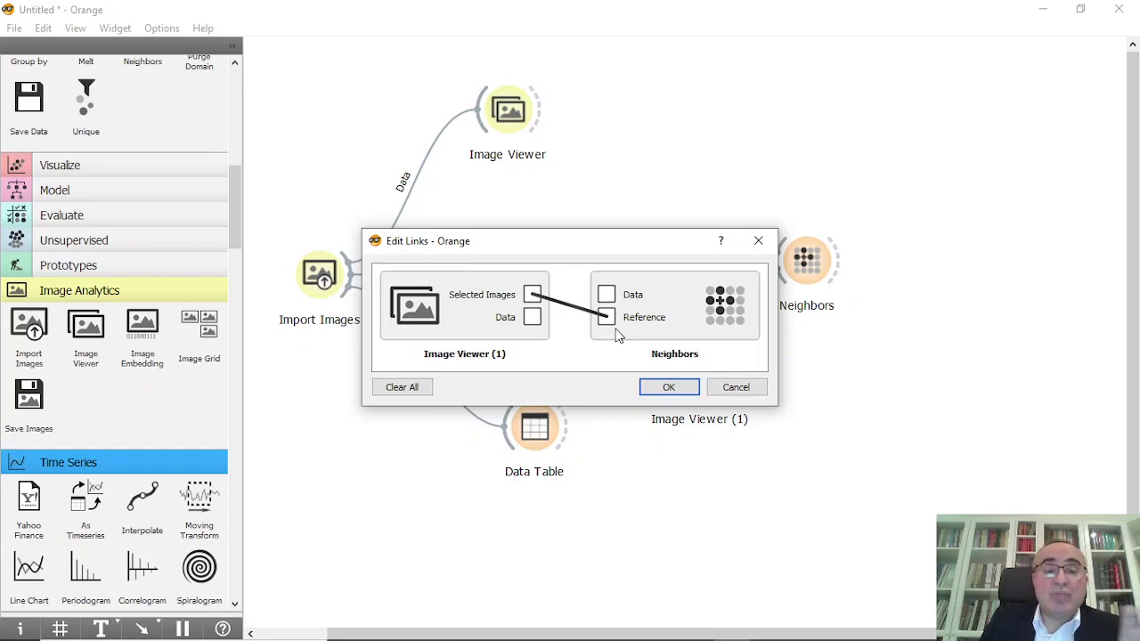
pyautogui.click(681, 389)
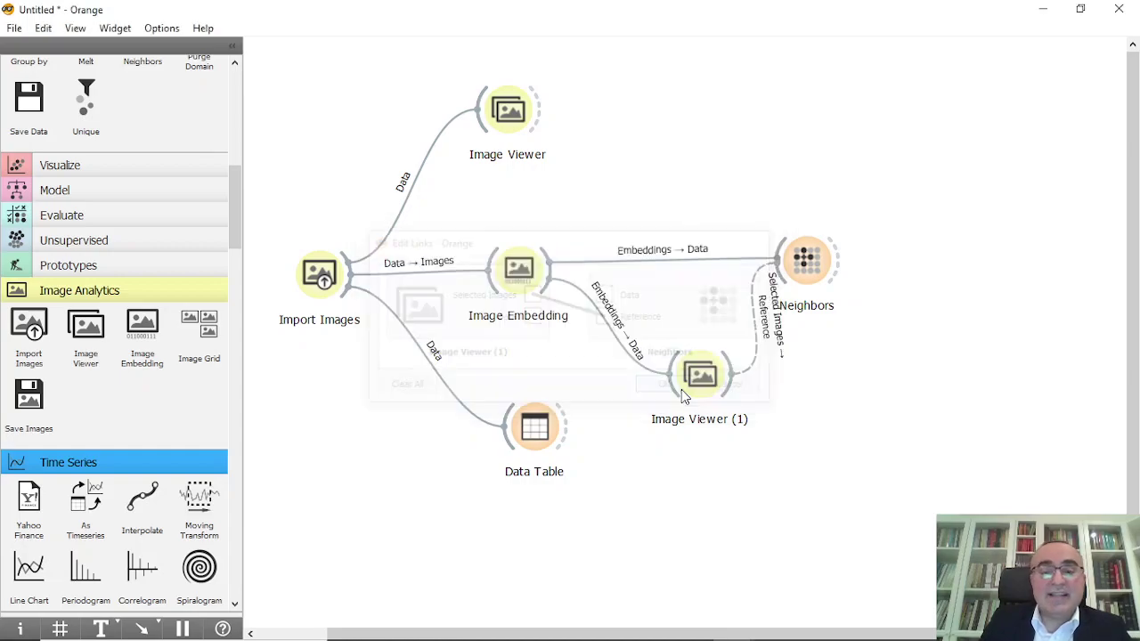
pyautogui.moveTo(681, 390); pyautogui.dragTo(656, 397)
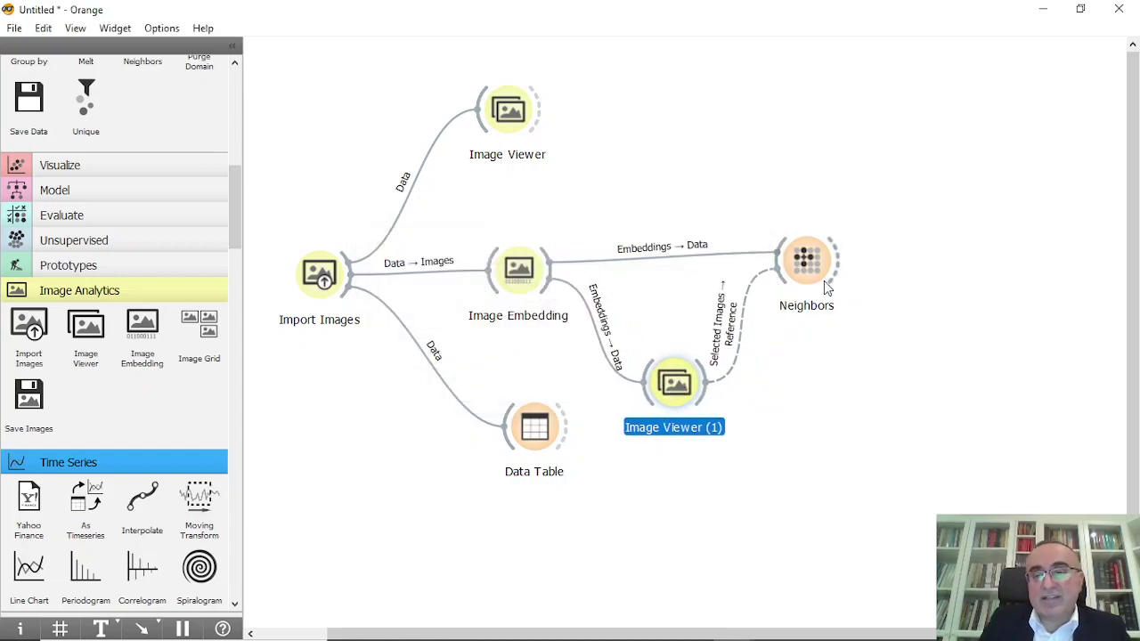
# Attach Image Viewer (2) to the Neighbors output
pyautogui.moveTo(812, 271); pyautogui.dragTo(941, 261)
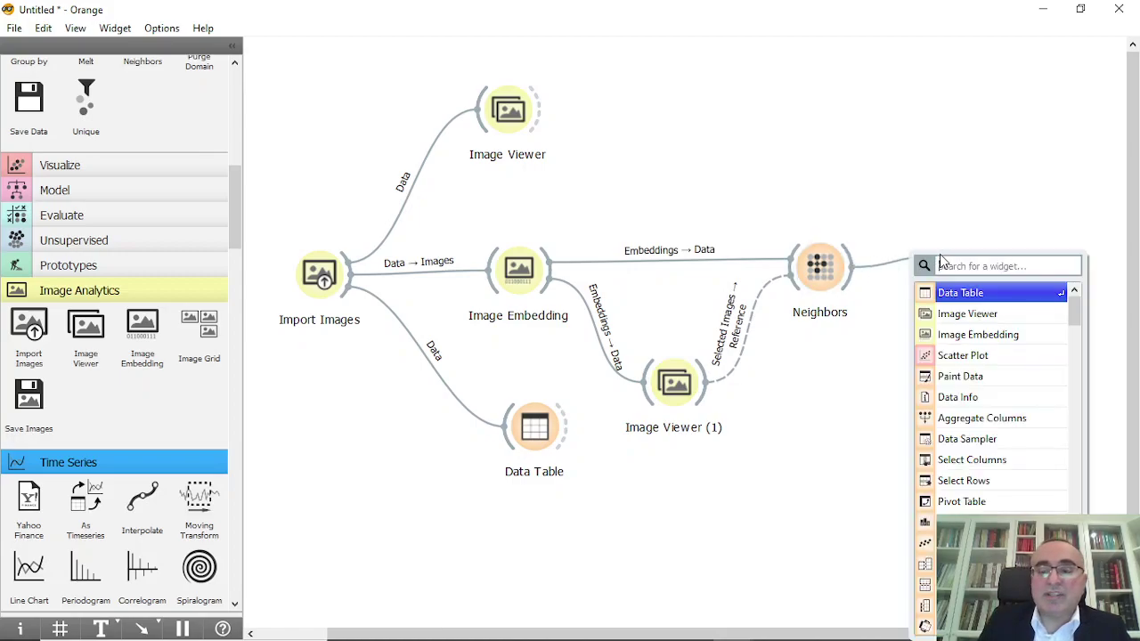
pyautogui.write('ima')
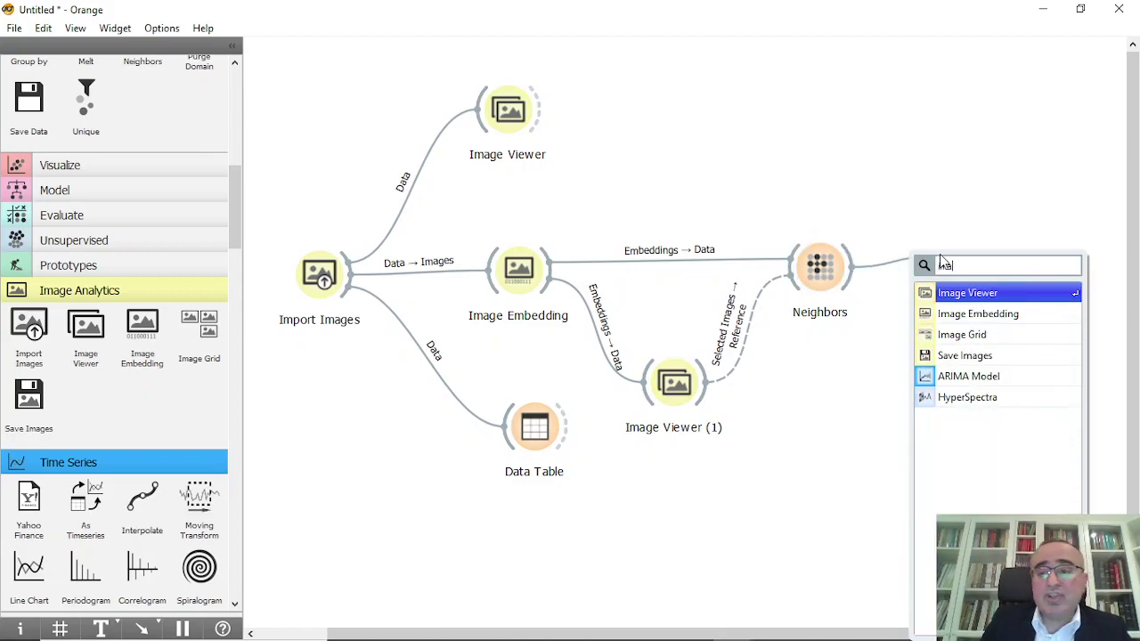
pyautogui.click(1003, 293)
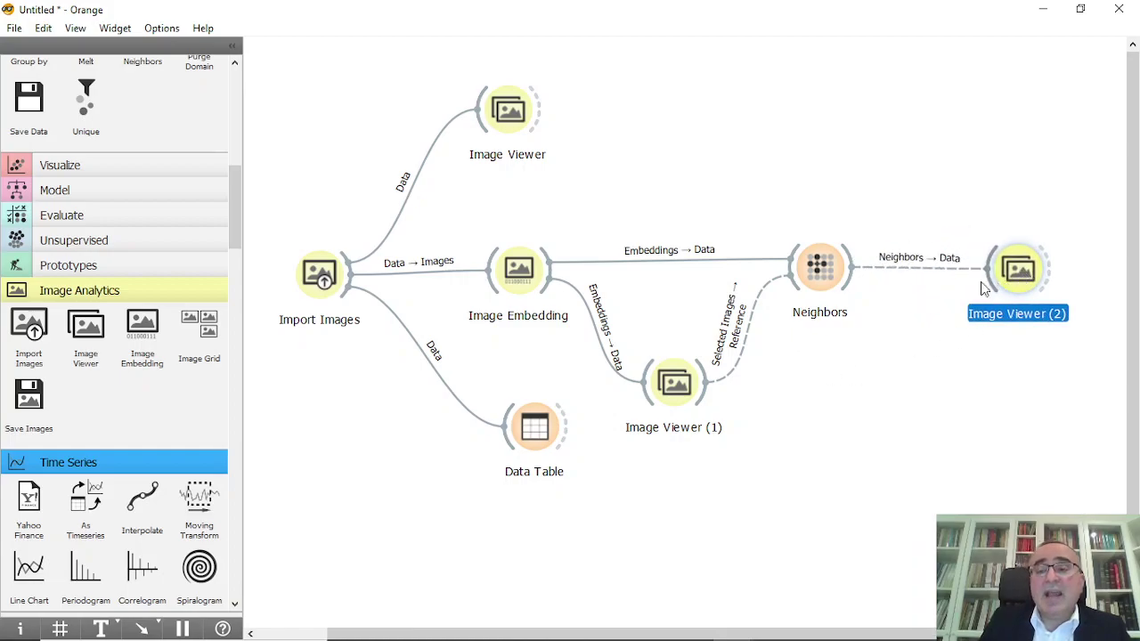
# Open Image Viewer (1) and (2) windows side by side, with (1) in front
pyautogui.doubleClick(682, 393)
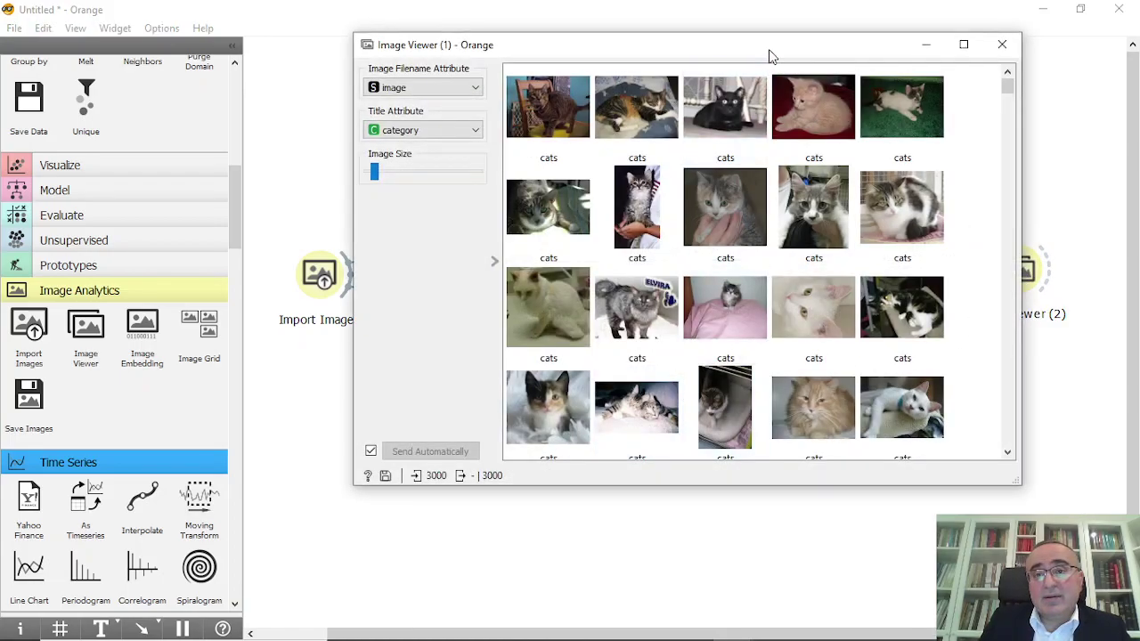
pyautogui.moveTo(771, 49); pyautogui.dragTo(340, 109)
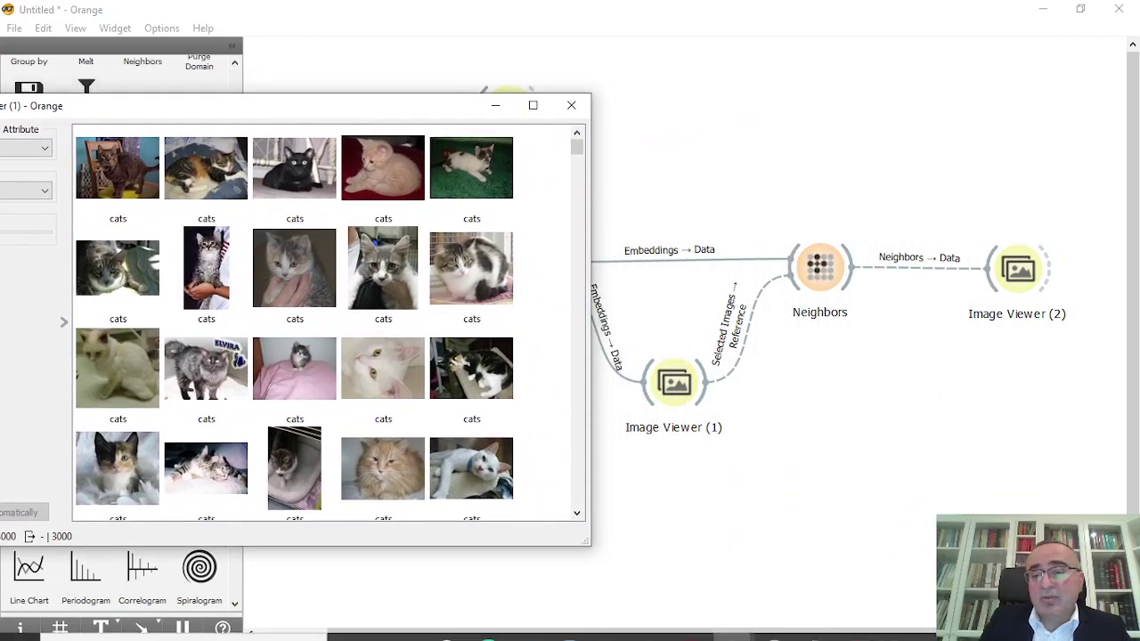
pyautogui.click(1024, 276)
pyautogui.doubleClick(1024, 276)
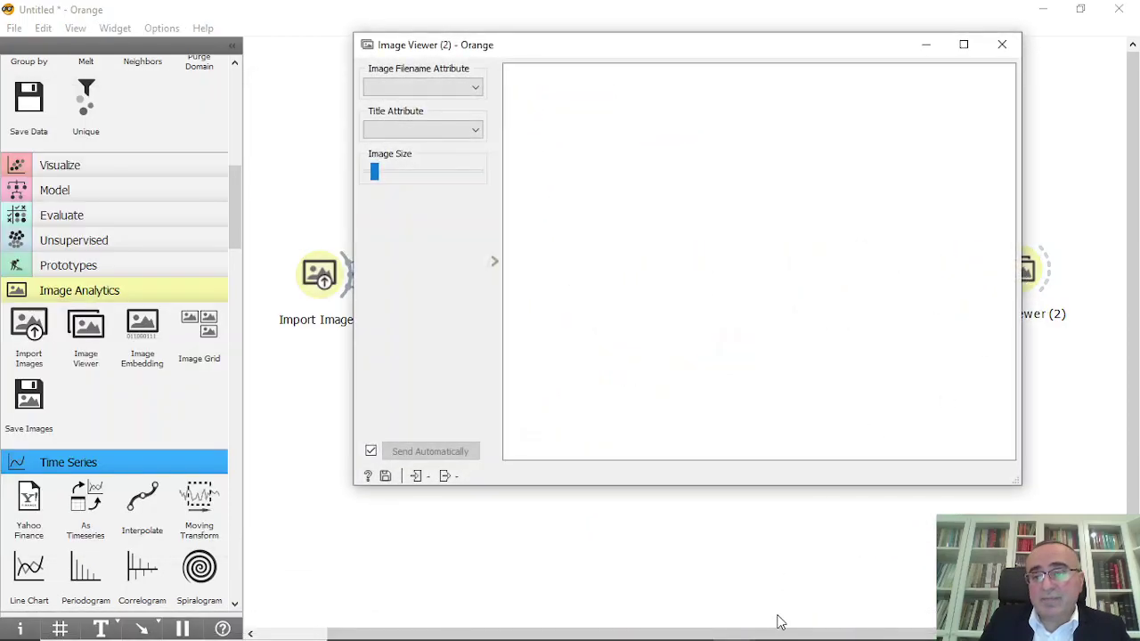
pyautogui.moveTo(796, 50); pyautogui.dragTo(918, 95)
pyautogui.click(732, 629)
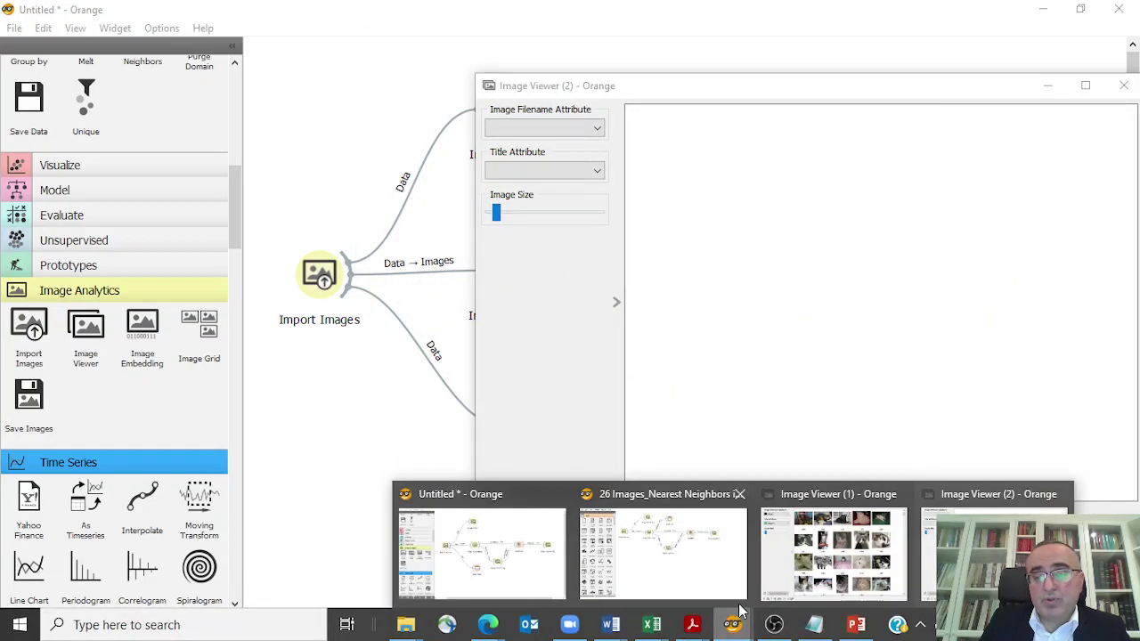
pyautogui.click(828, 566)
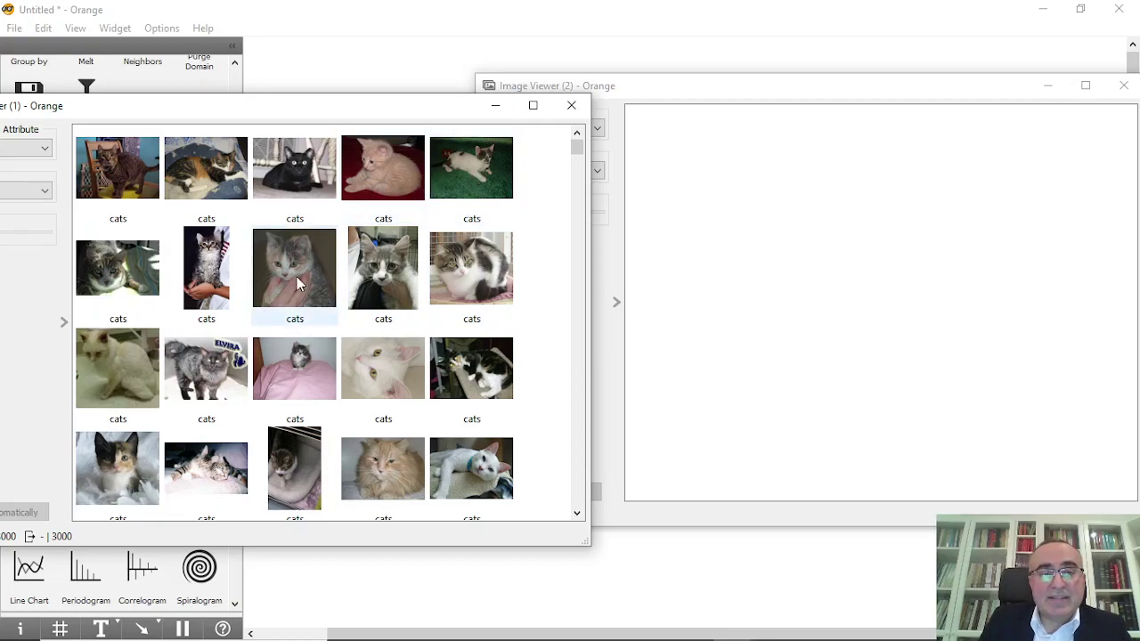
# Pick a grey-and-white cat, then another cat, in Image Viewer (1) as references
pyautogui.click(481, 278)
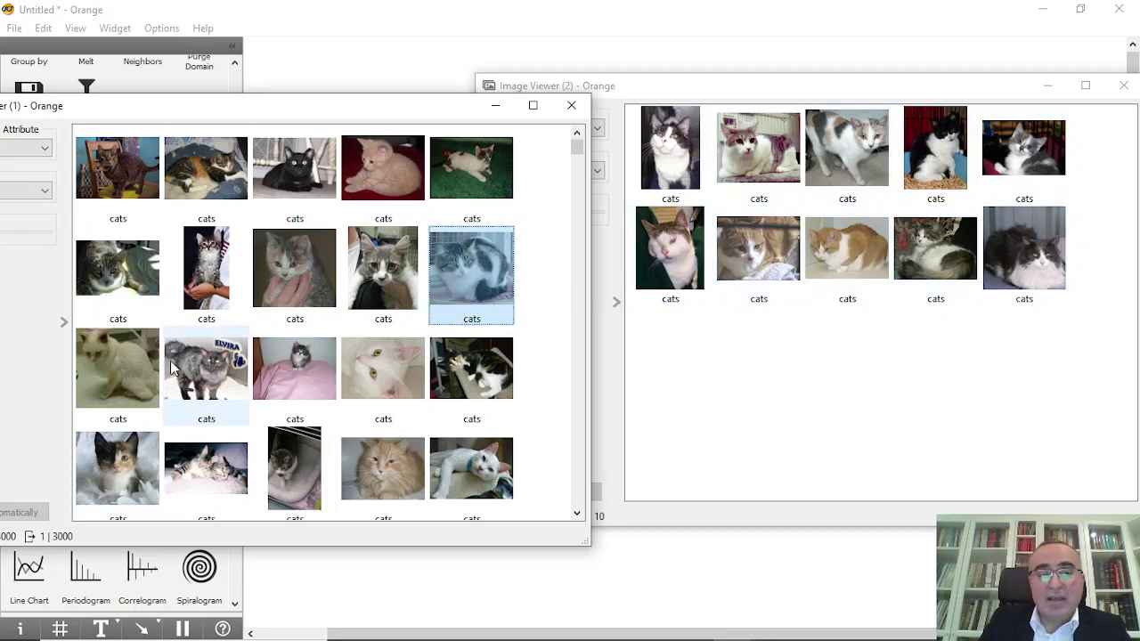
pyautogui.click(134, 369)
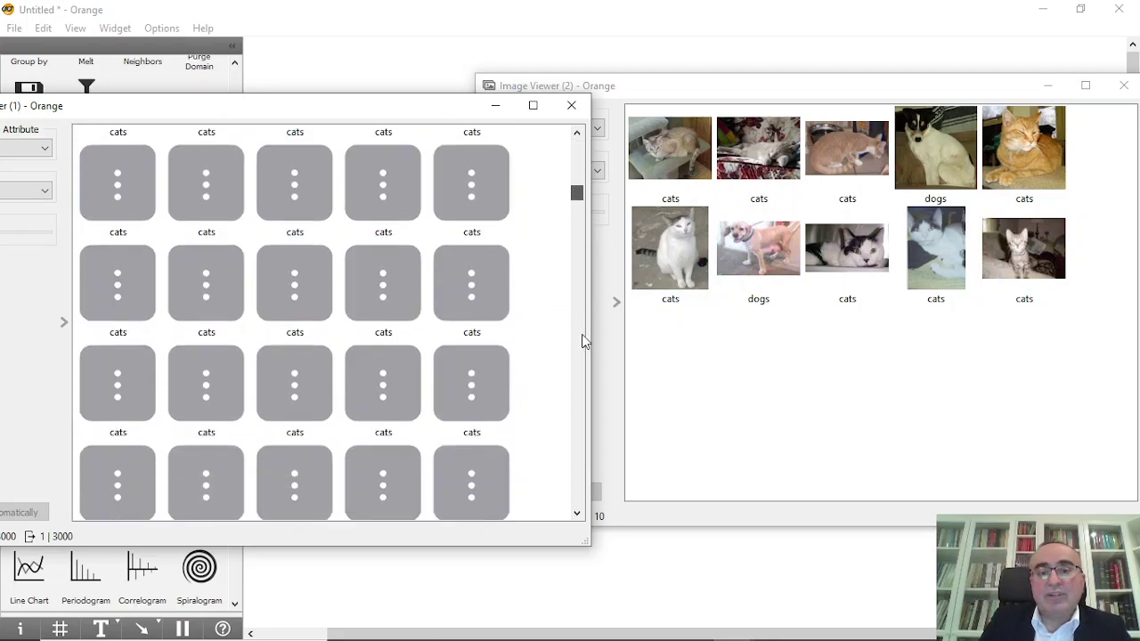
# Select a panda in Image Viewer (1) as the reference image
pyautogui.click(582, 422)
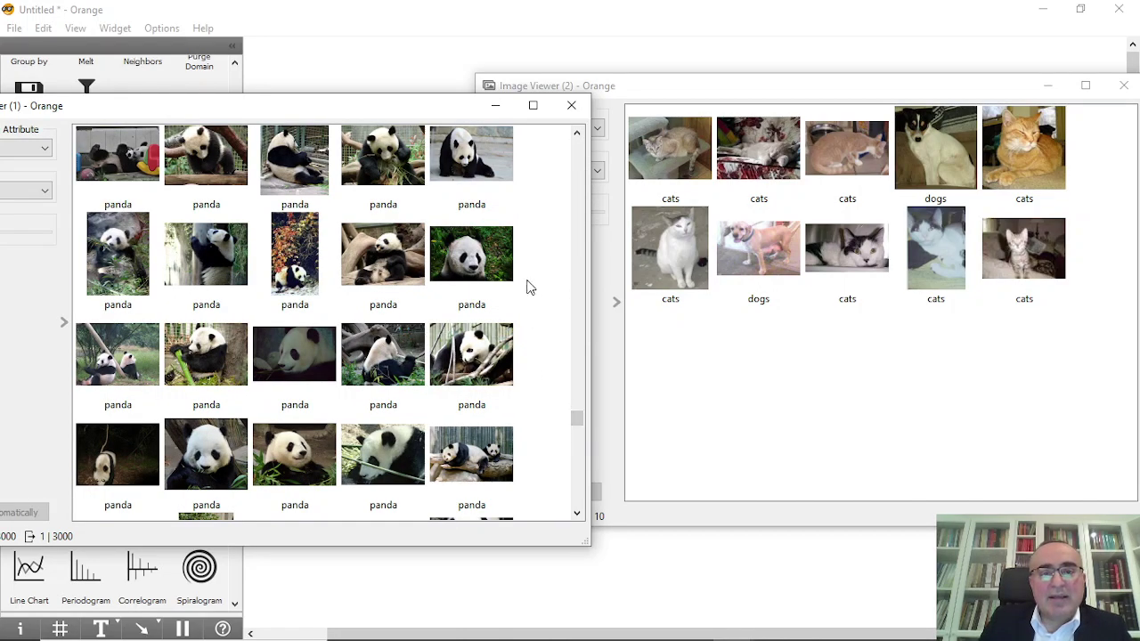
pyautogui.click(471, 155)
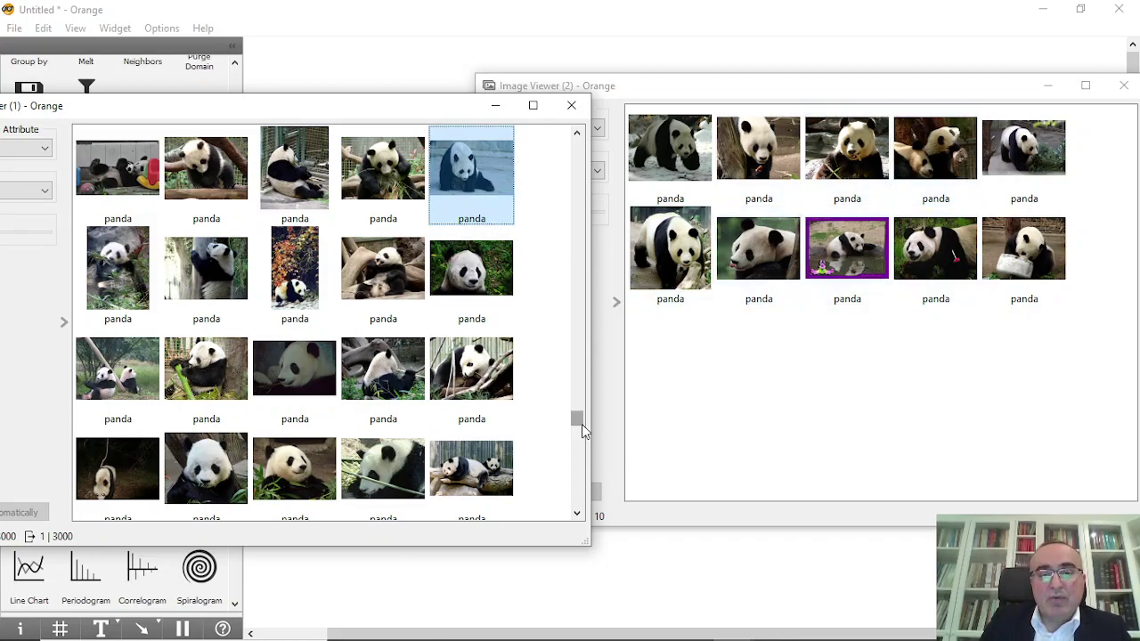
pyautogui.moveTo(578, 422); pyautogui.dragTo(596, 271)
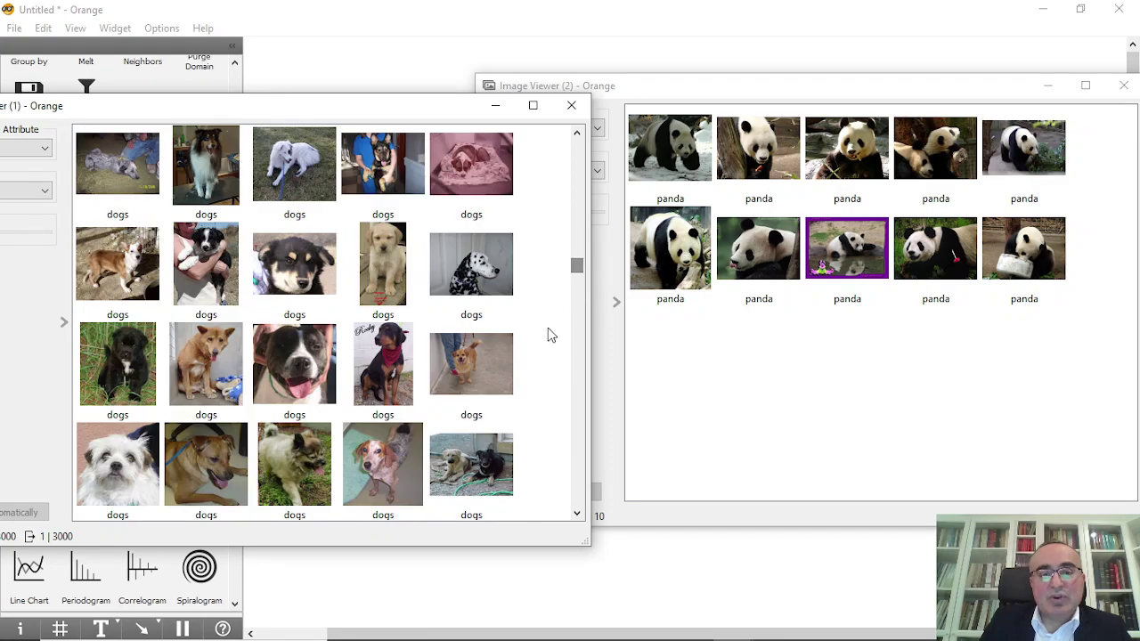
# Try the open-mouthed dog, light puppy and black dog as references, then close Image Viewer (1)
pyautogui.click(302, 374)
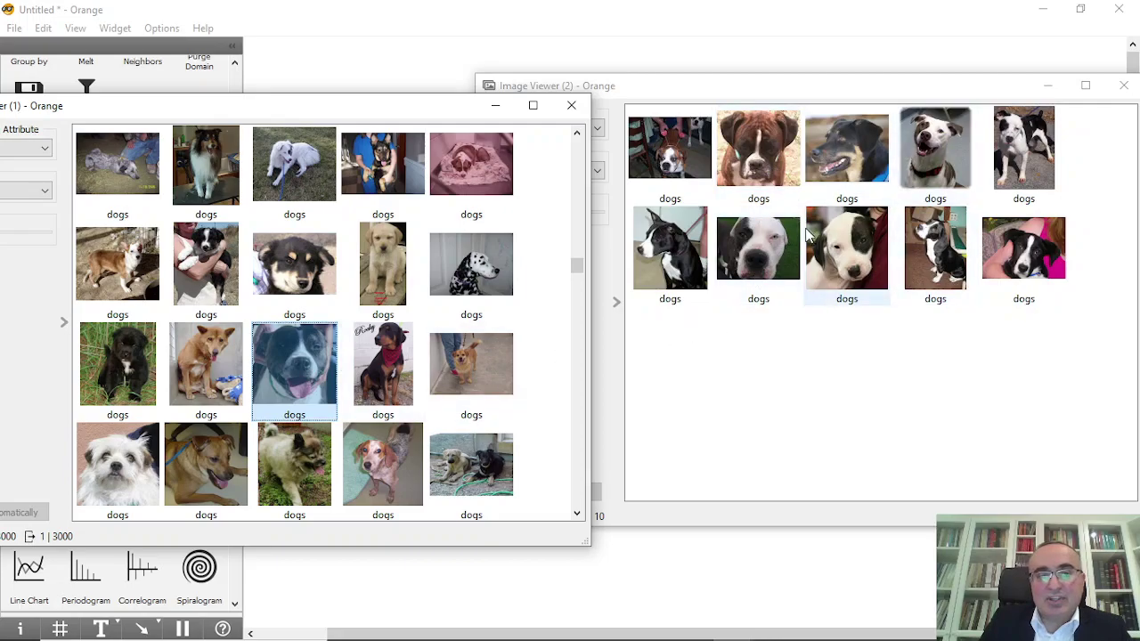
pyautogui.click(392, 281)
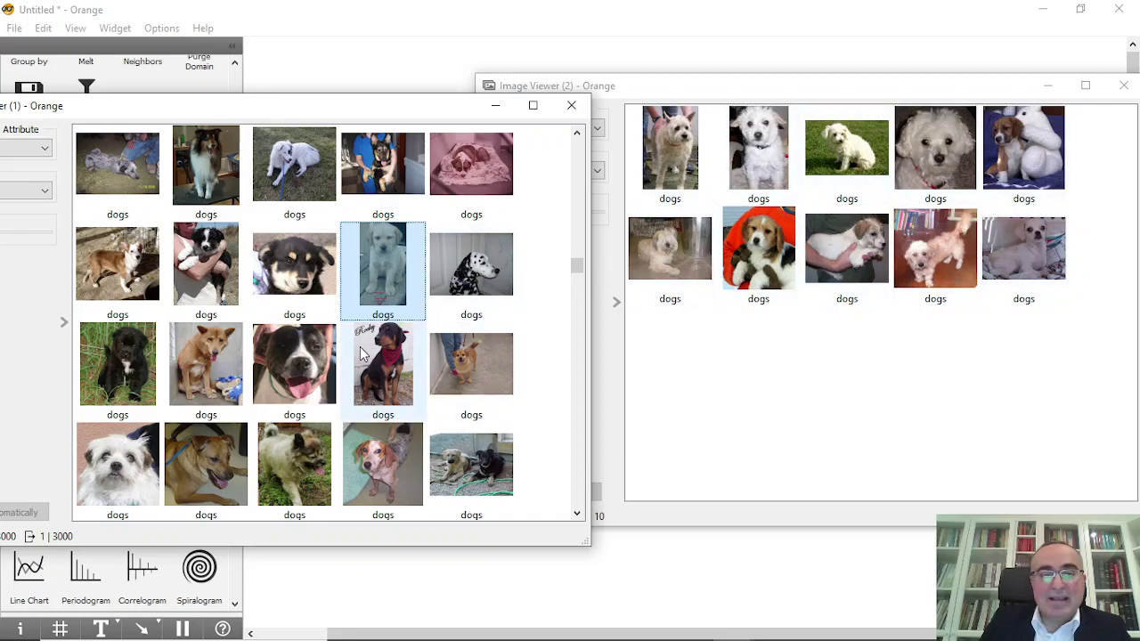
pyautogui.scroll(-3, 359, 348)
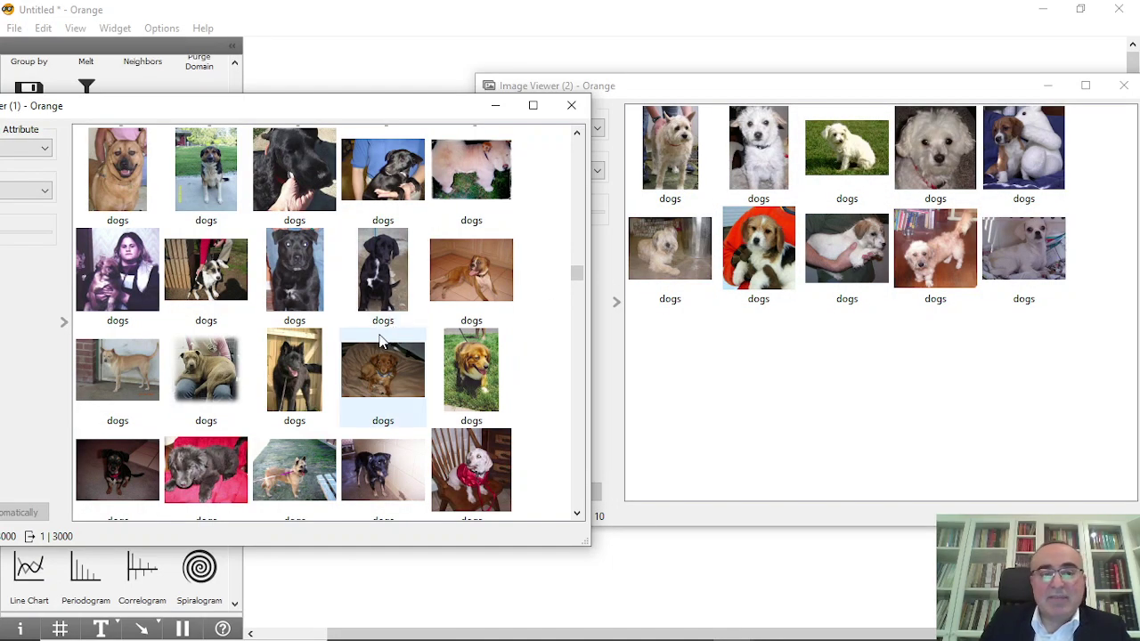
pyautogui.click(328, 307)
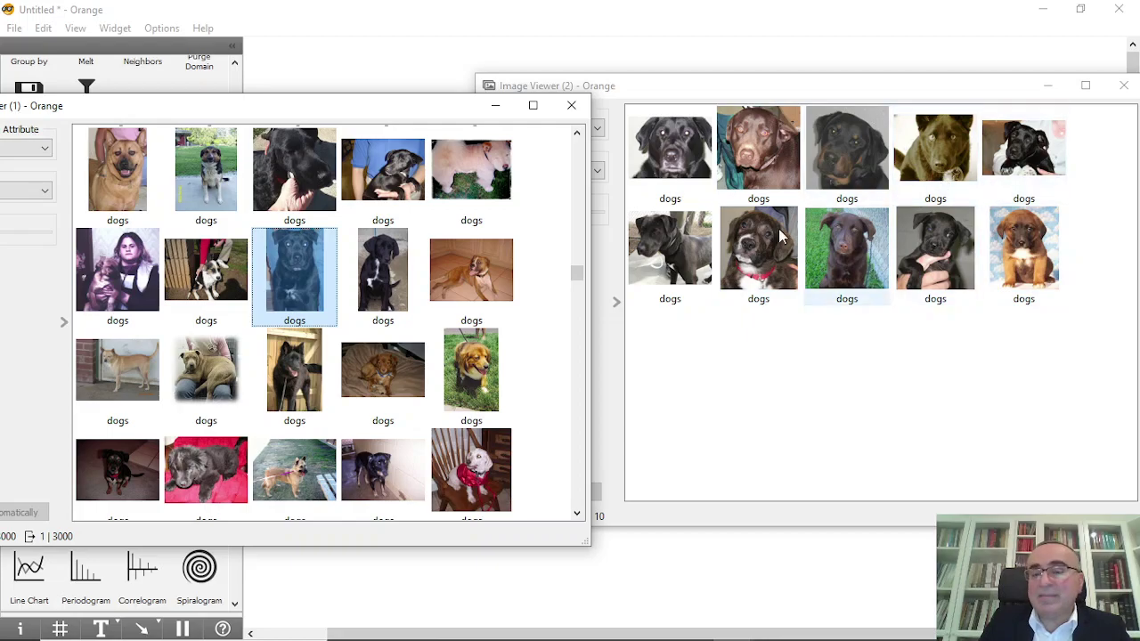
pyautogui.click(571, 105)
pyautogui.moveTo(950, 90); pyautogui.dragTo(778, 120)
# Close Image Viewer (2) and show PowerPoint's closing Thank You slide 2
pyautogui.click(955, 115)
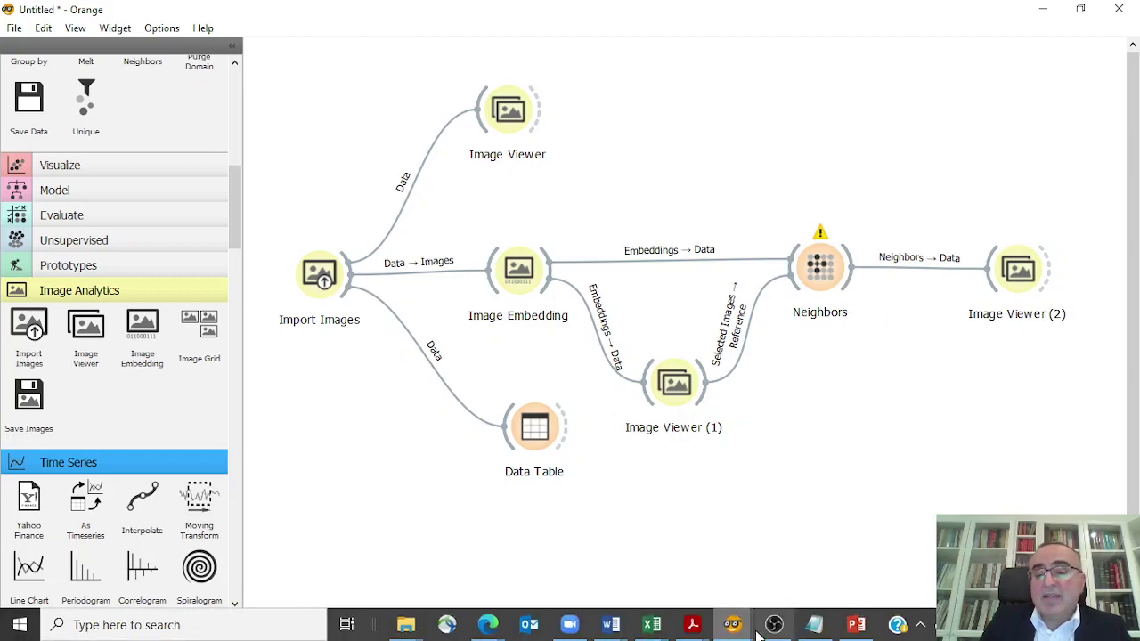
pyautogui.click(856, 625)
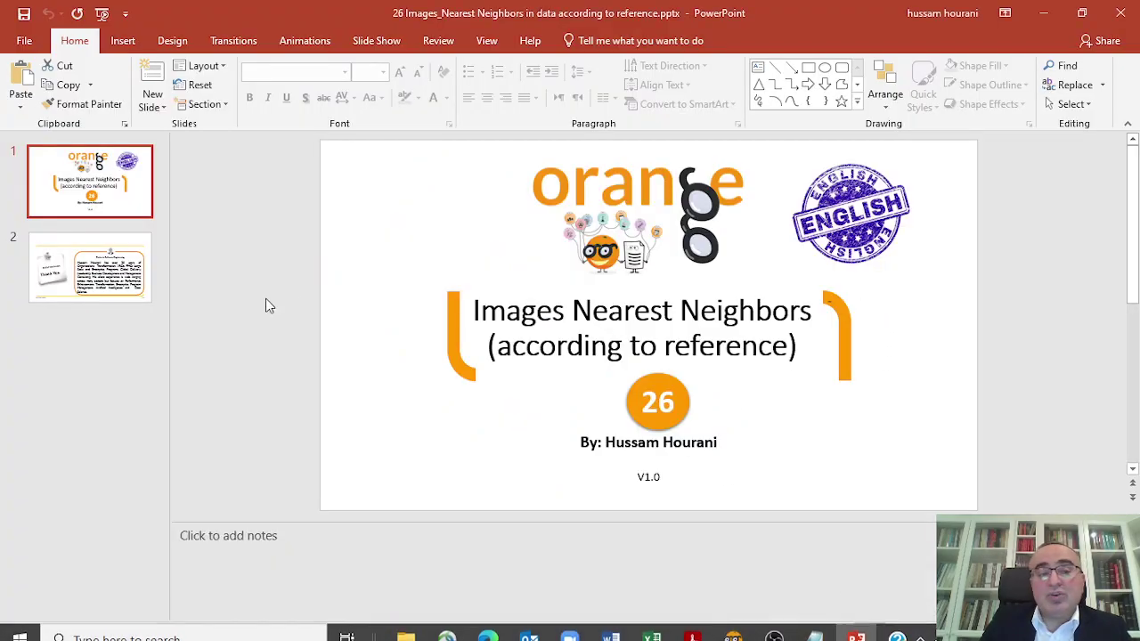
pyautogui.scroll(-1, 611, 353)
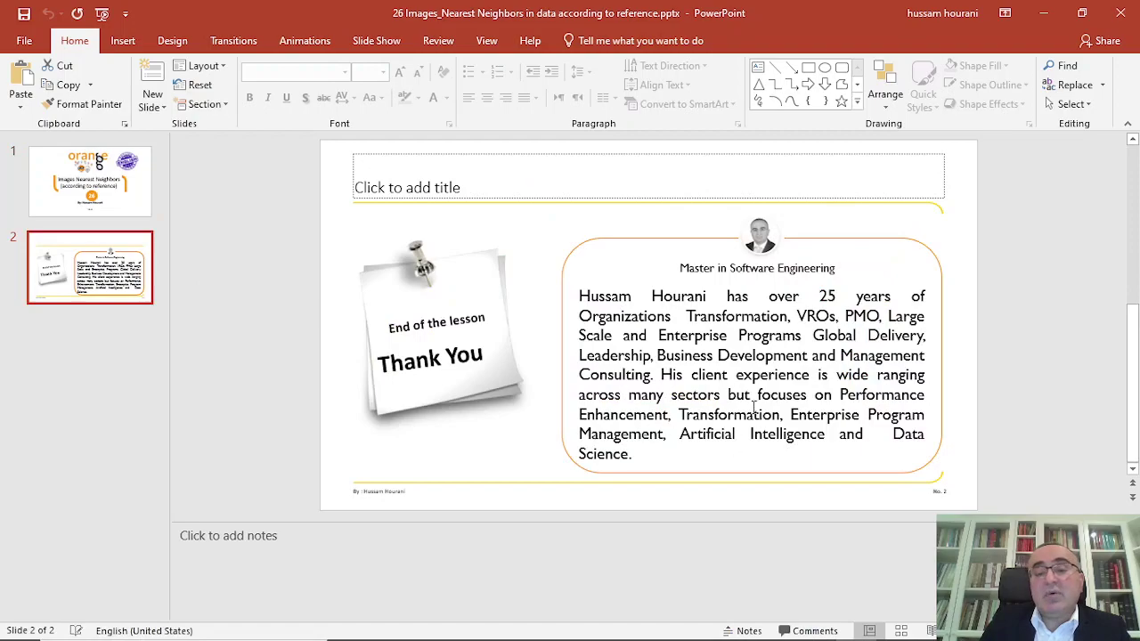